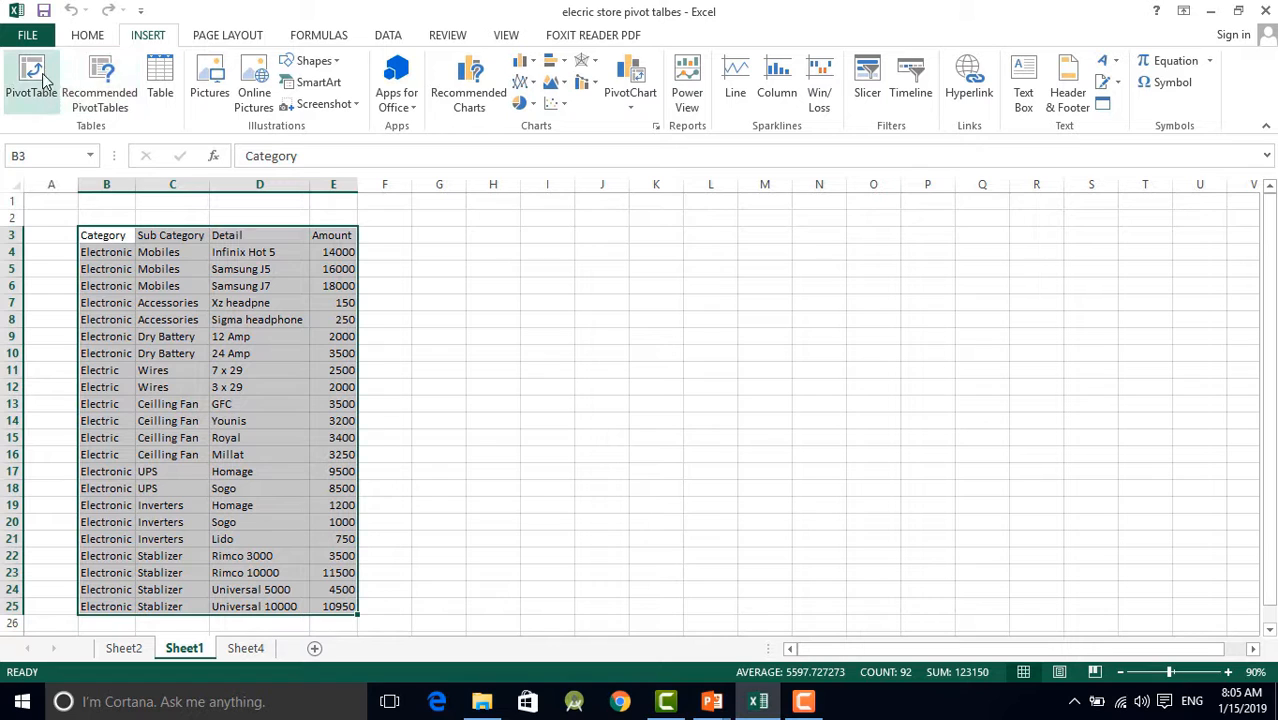
Step: Glance at the recommended PivotTables, then start a blank PivotTable and reselect Sheet1!$B$3:$E$25 as its source range
{"action": "left_click", "coordinate": [100, 76]}
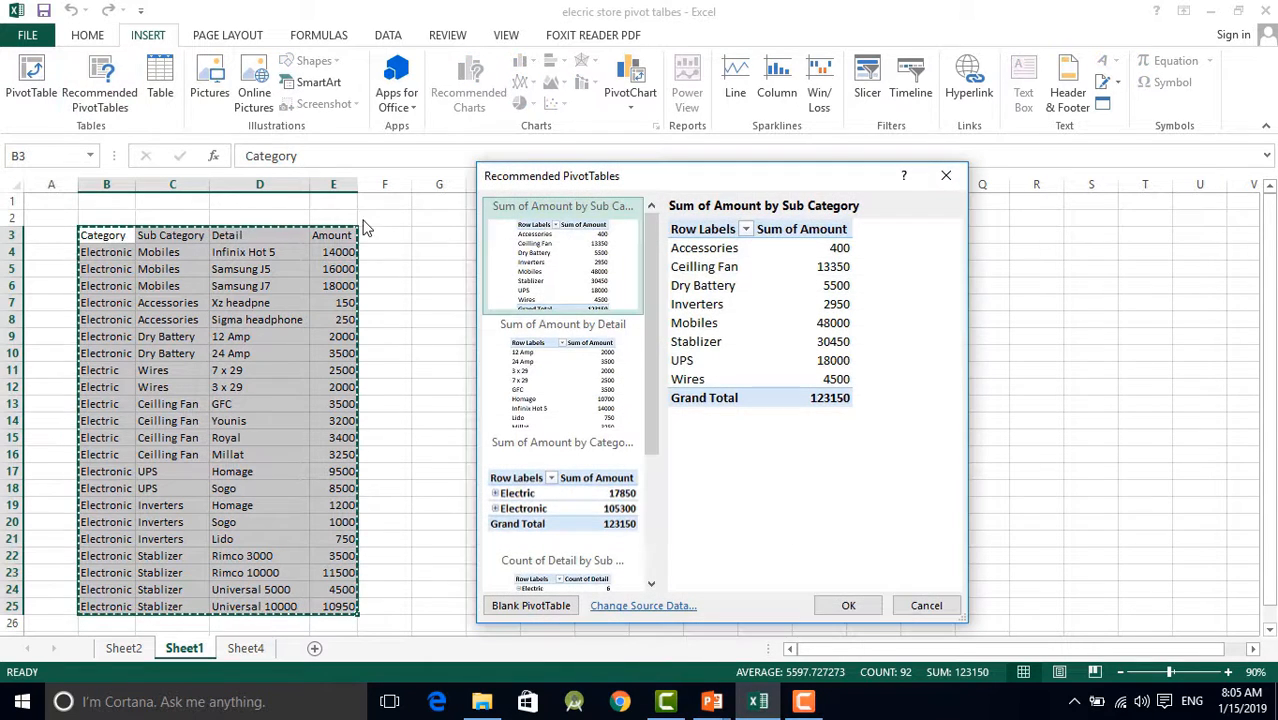
{"action": "left_click", "coordinate": [926, 605]}
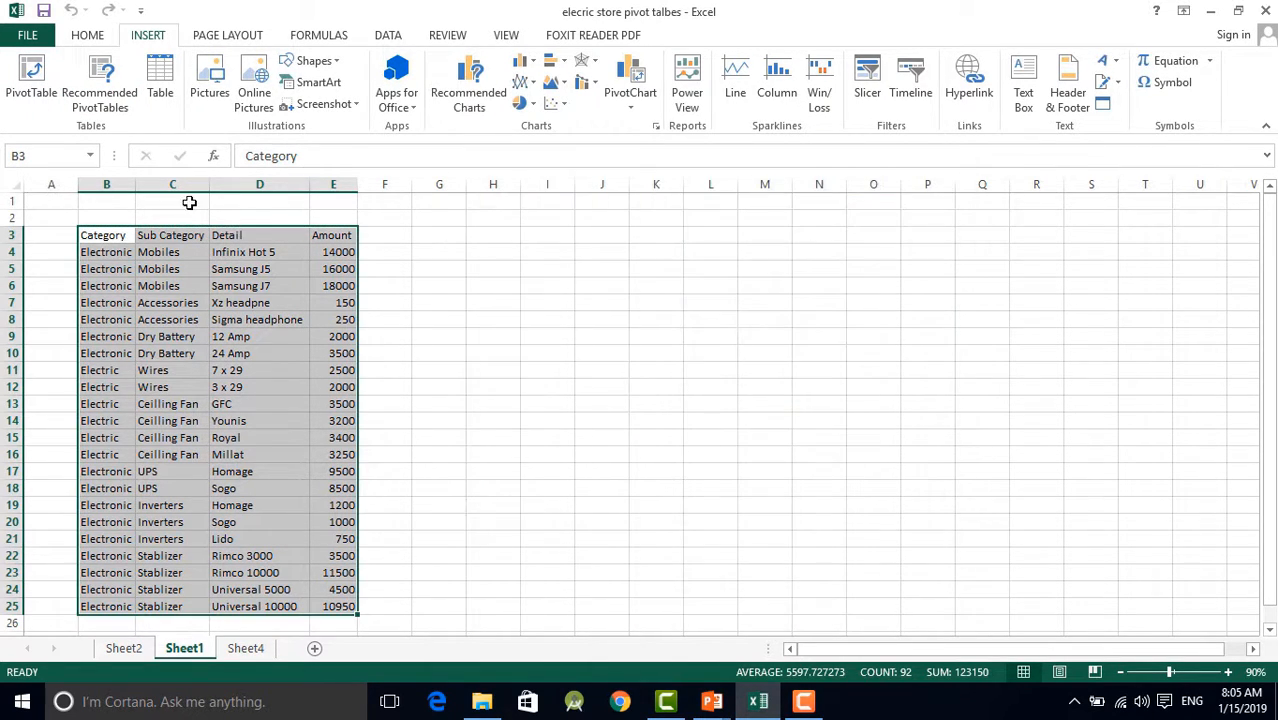
{"action": "left_click", "coordinate": [22, 78]}
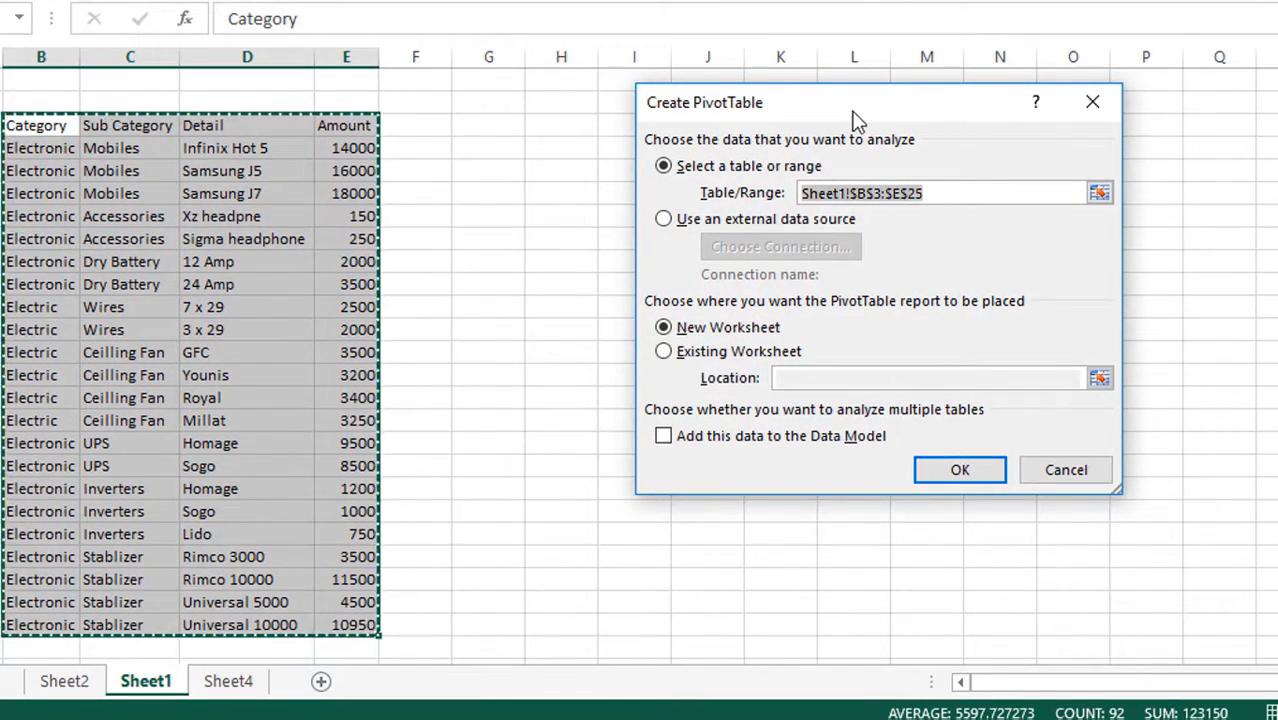
{"action": "left_click_drag", "start_coordinate": [848, 112], "coordinate": [715, 103]}
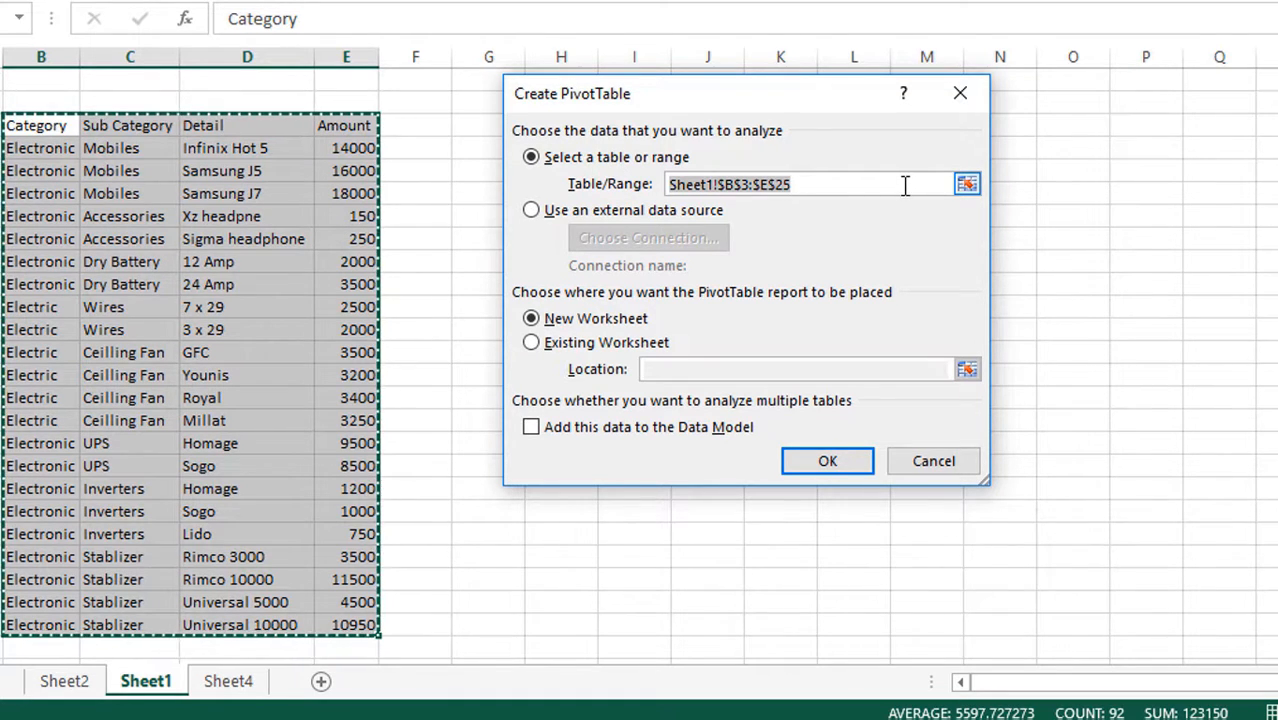
{"action": "key", "text": "BackSpace"}
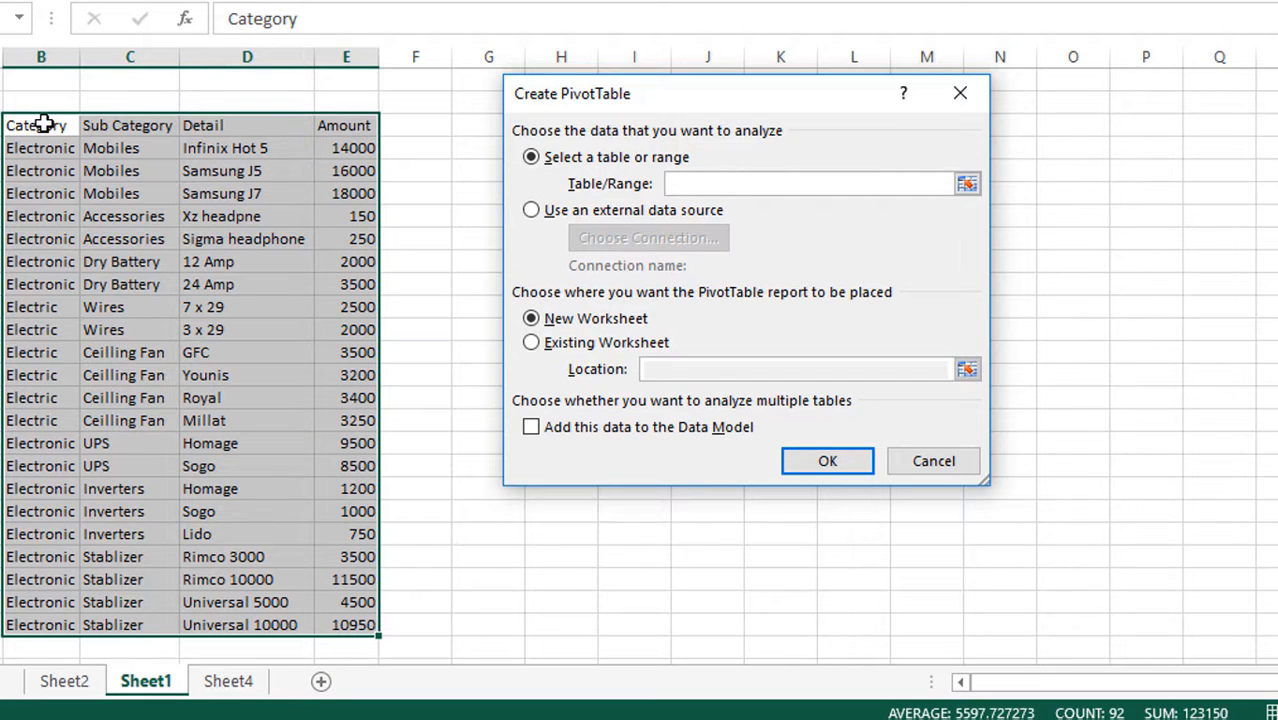
{"action": "left_click_drag", "start_coordinate": [42, 123], "coordinate": [348, 625]}
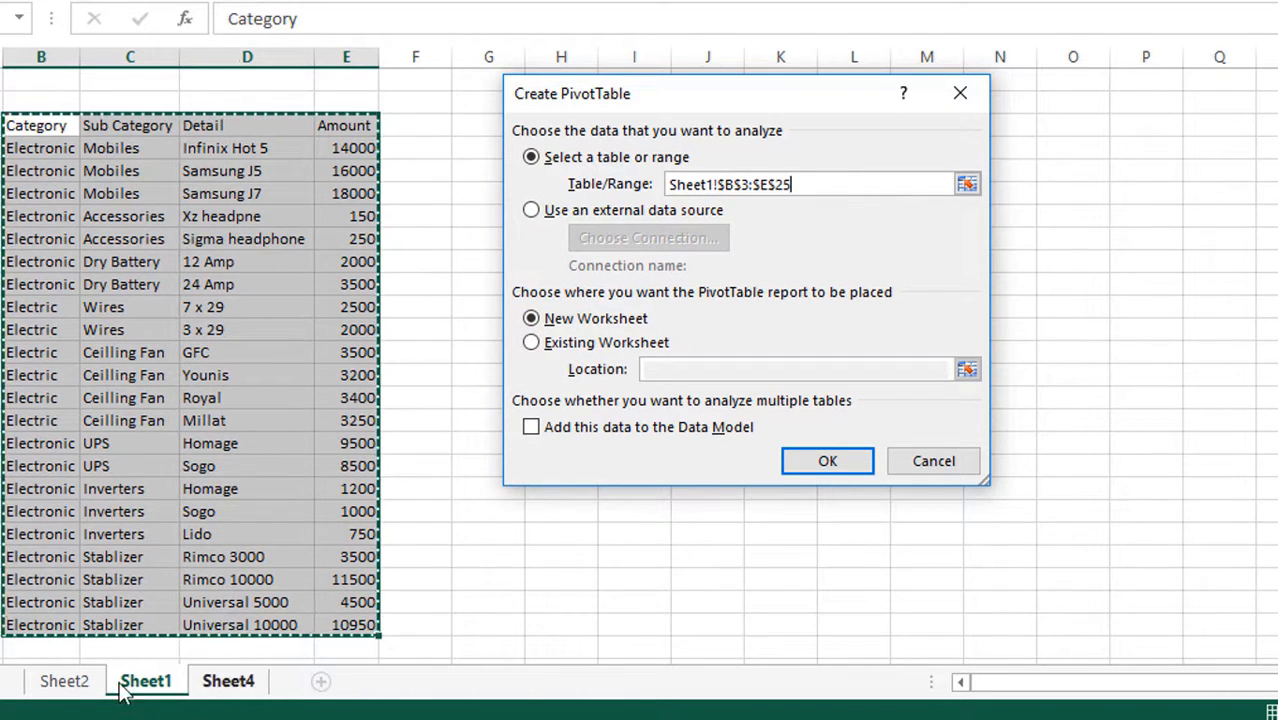
Step: Keep New Worksheet as the report location and create the empty PivotTable
{"action": "left_click", "coordinate": [607, 344]}
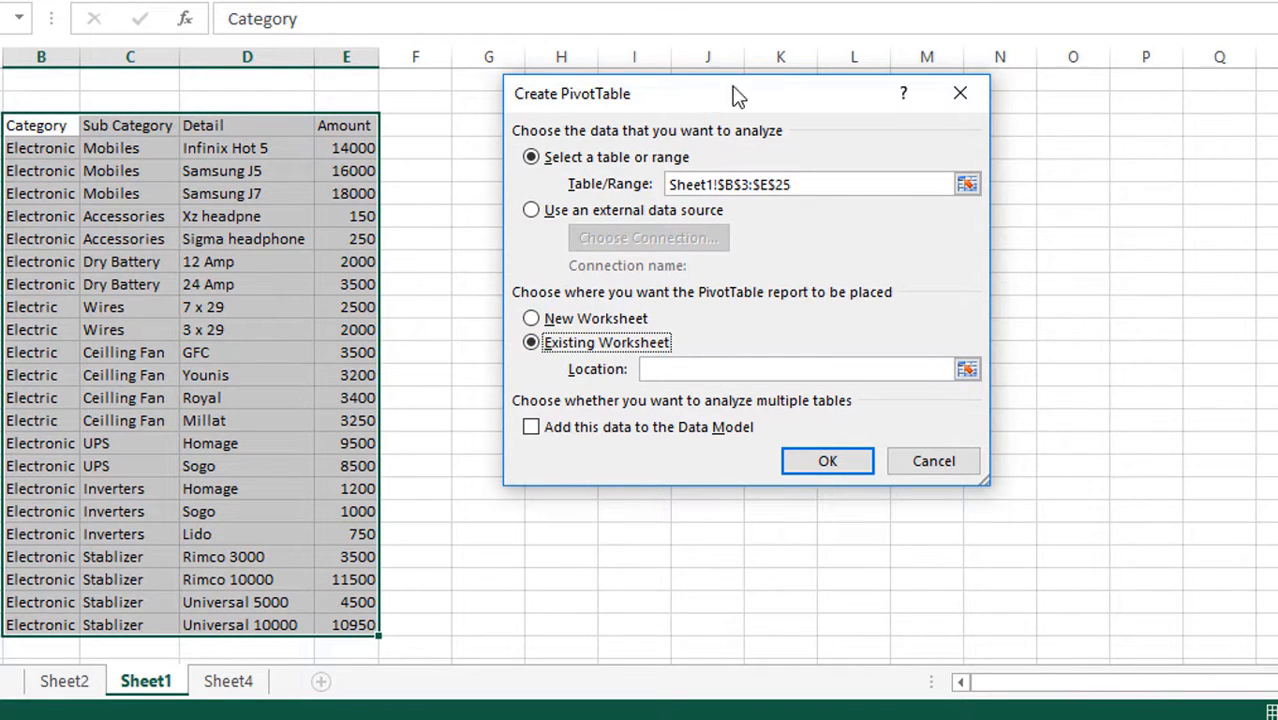
{"action": "left_click_drag", "start_coordinate": [733, 94], "coordinate": [1111, 113]}
{"action": "left_click", "coordinate": [1045, 341]}
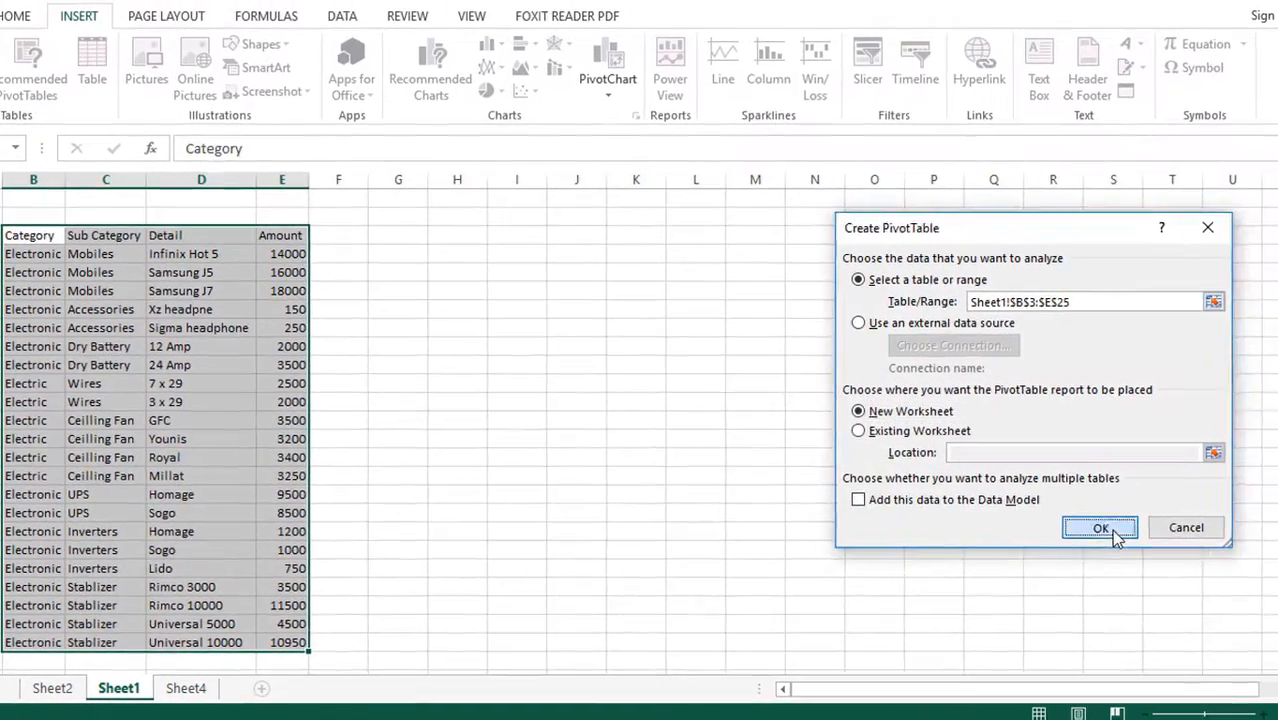
{"action": "left_click", "coordinate": [1258, 503]}
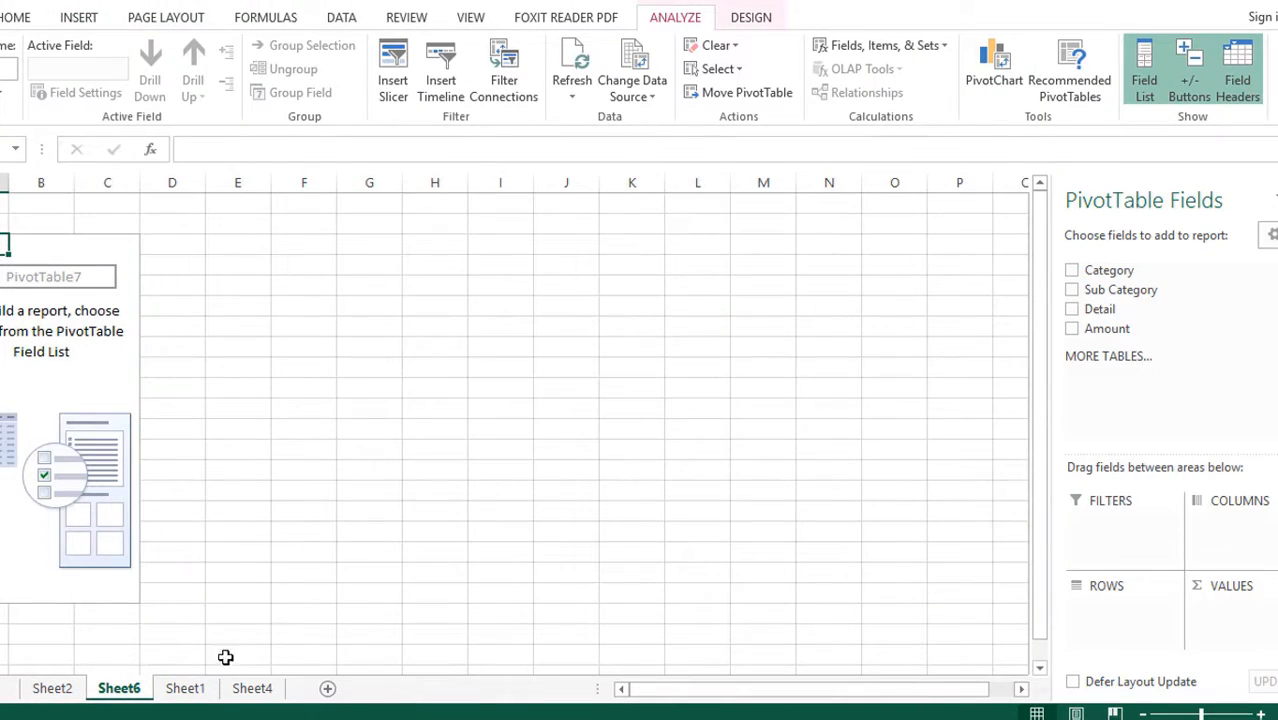
Step: Look through the existing report on Sheet2 and the source data on Sheet1, and return to Sheet6
{"action": "left_click", "coordinate": [52, 689]}
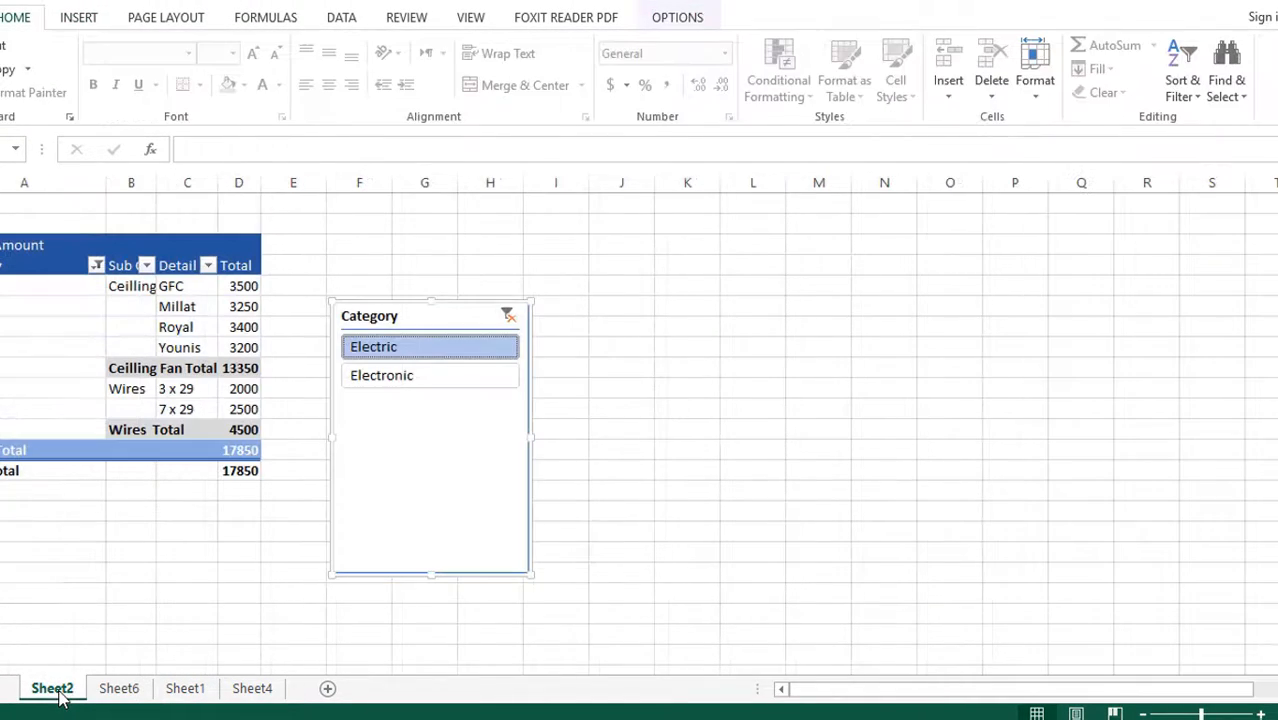
{"action": "left_click", "coordinate": [120, 689]}
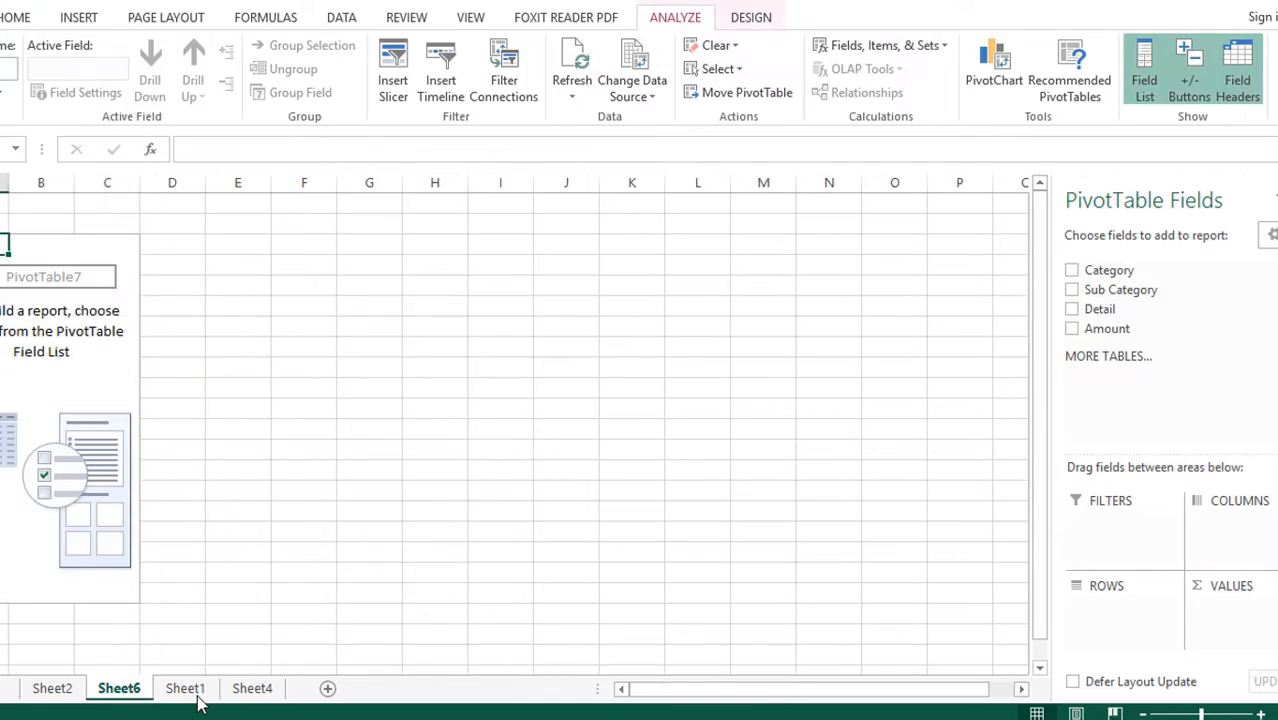
{"action": "left_click", "coordinate": [185, 689]}
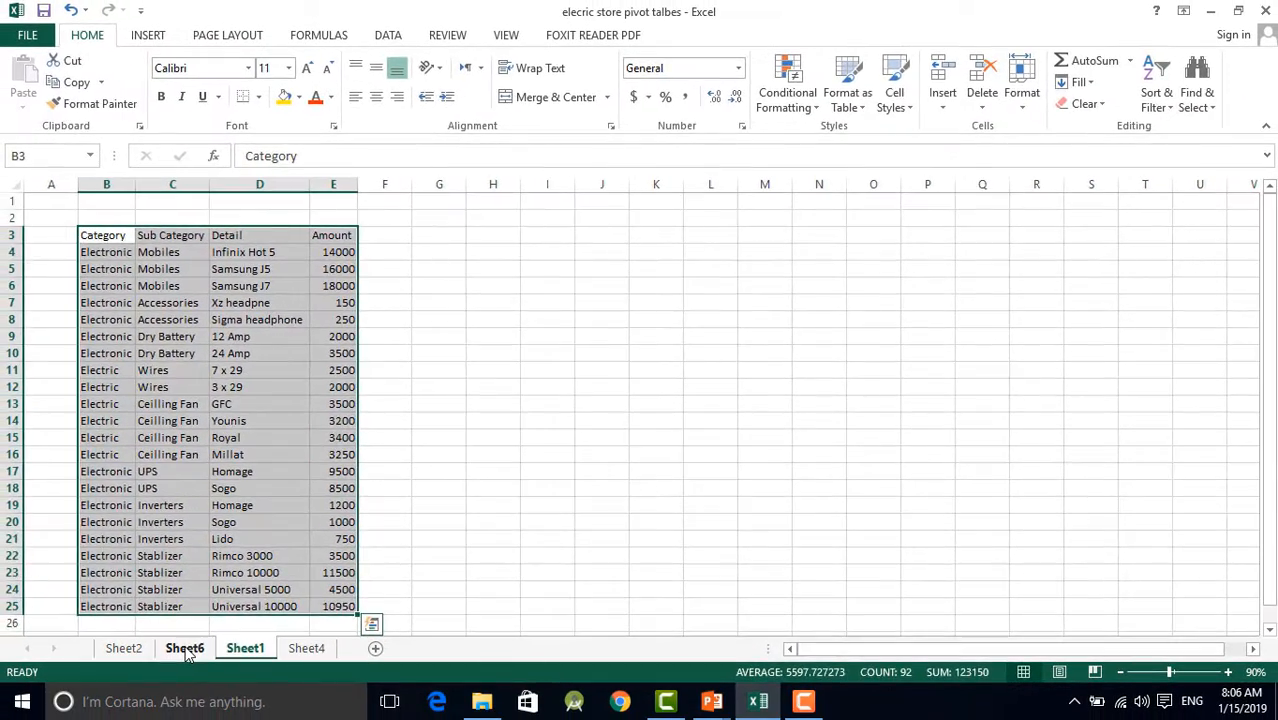
{"action": "left_click", "coordinate": [171, 667]}
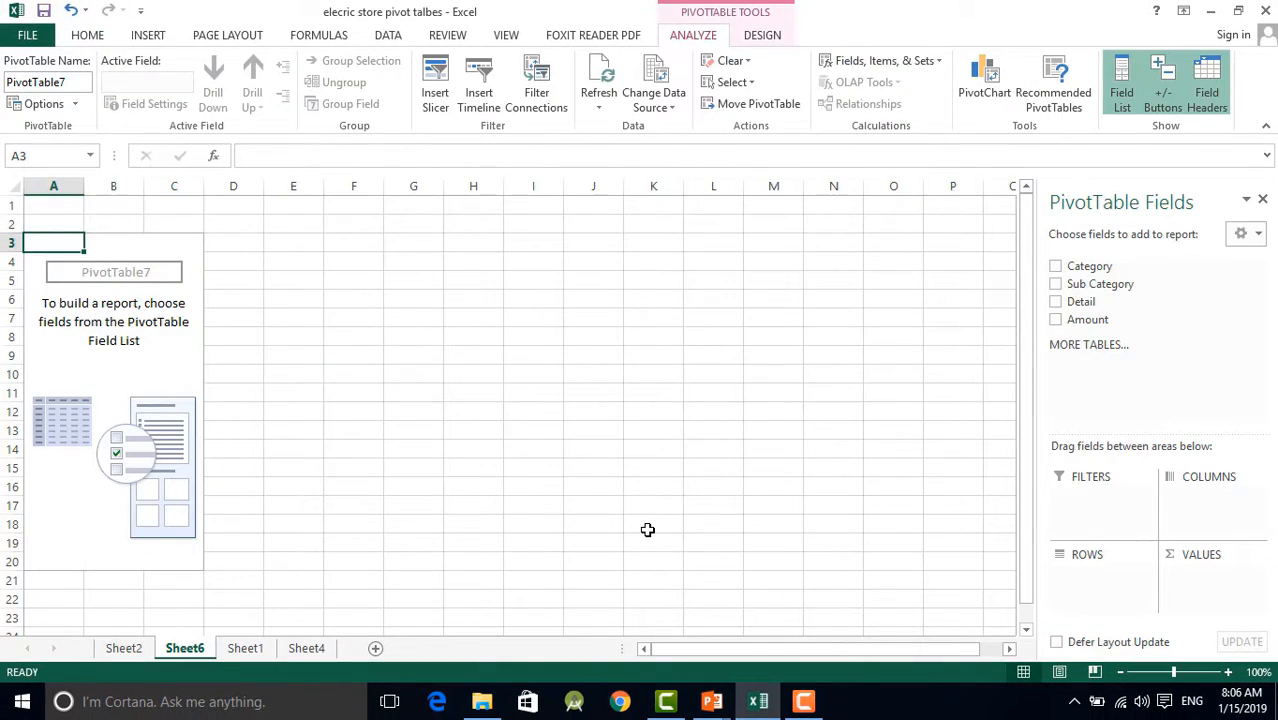
Step: Undo the PivotTable insertion on Sheet6 and redo it, two times over
{"action": "key", "text": "ctrl+z"}
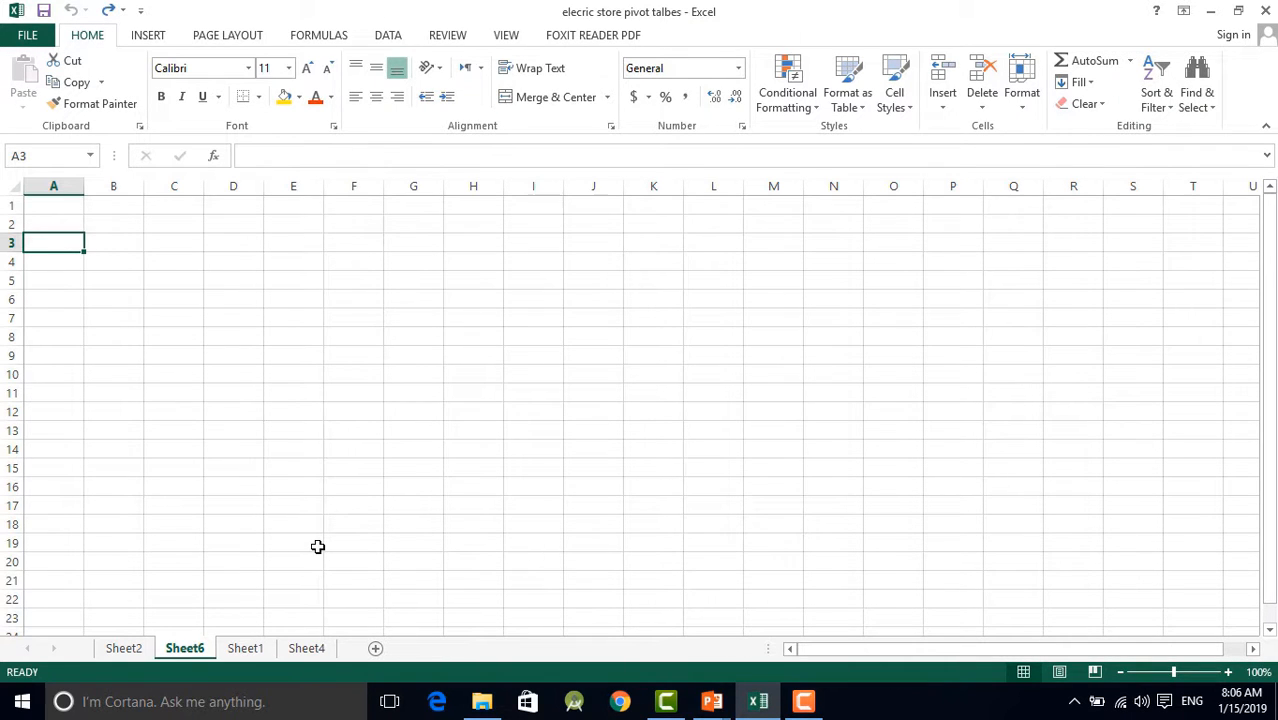
{"action": "key", "text": "ctrl+y"}
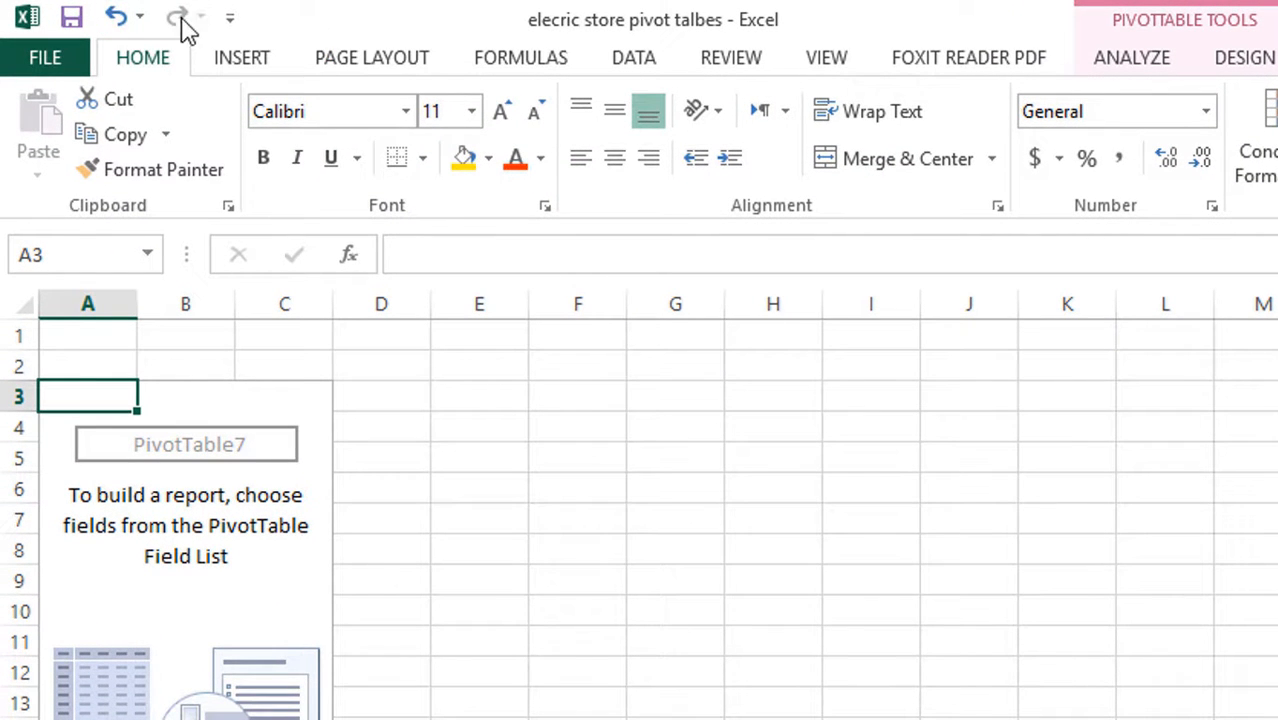
{"action": "left_click", "coordinate": [117, 28]}
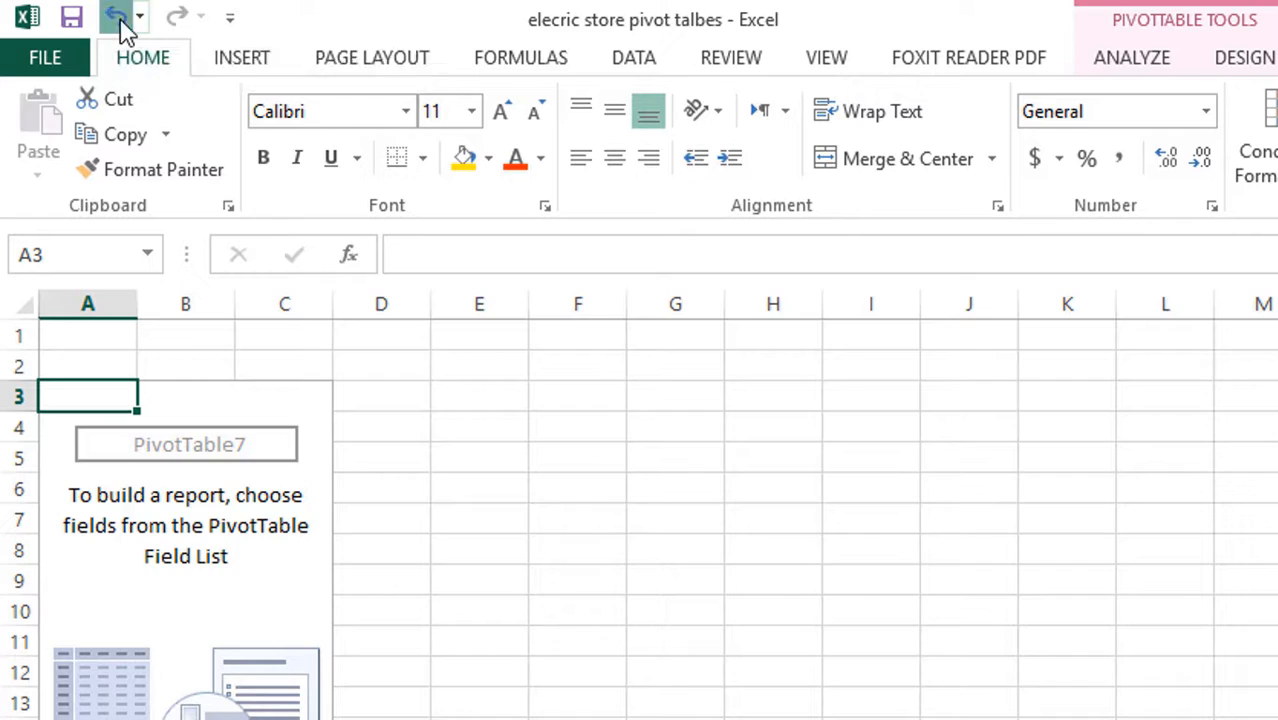
{"action": "left_click", "coordinate": [178, 25]}
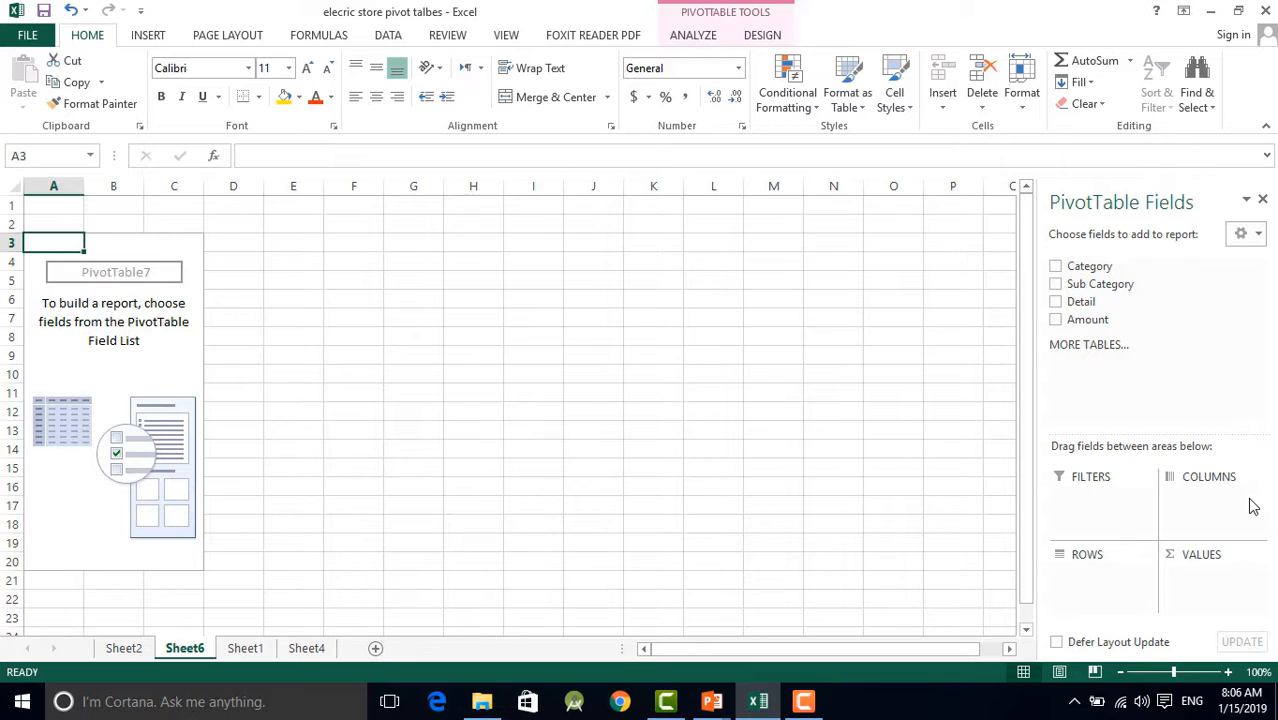
Step: Include Category, Sub Category and Detail as row fields and Amount as a summed value in the PivotTable
{"action": "left_click", "coordinate": [1056, 267]}
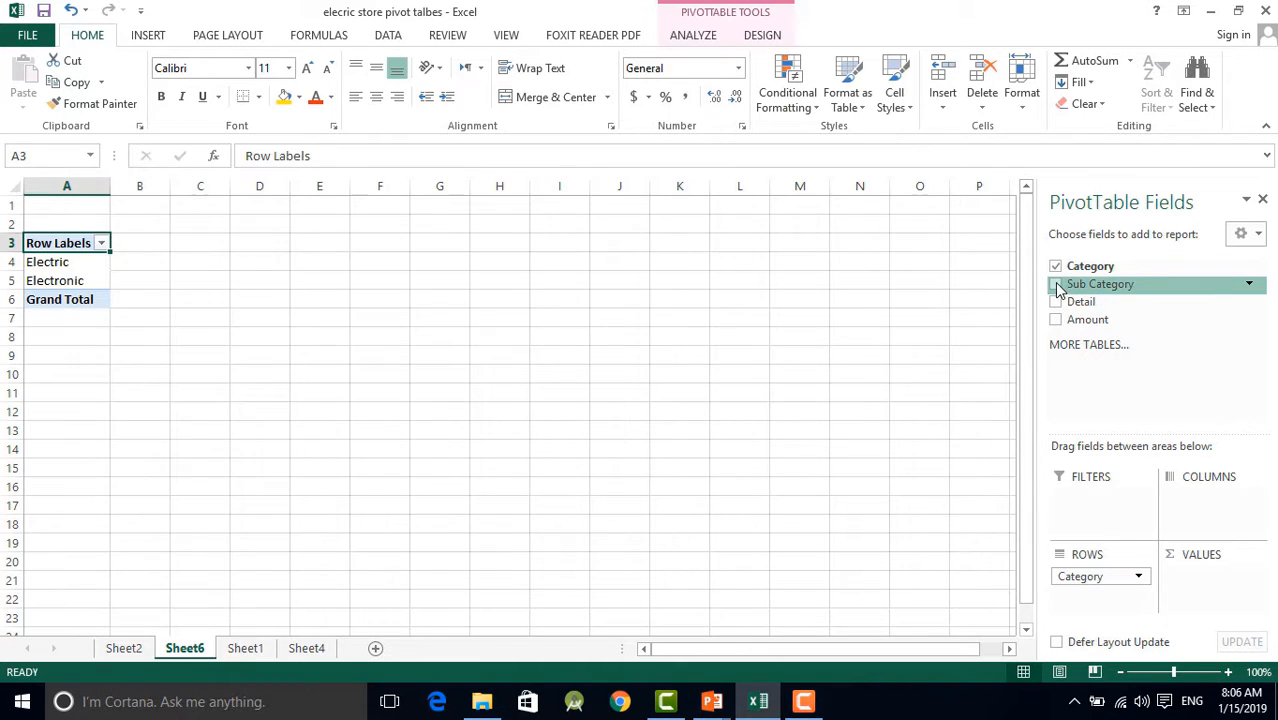
{"action": "left_click", "coordinate": [1056, 285]}
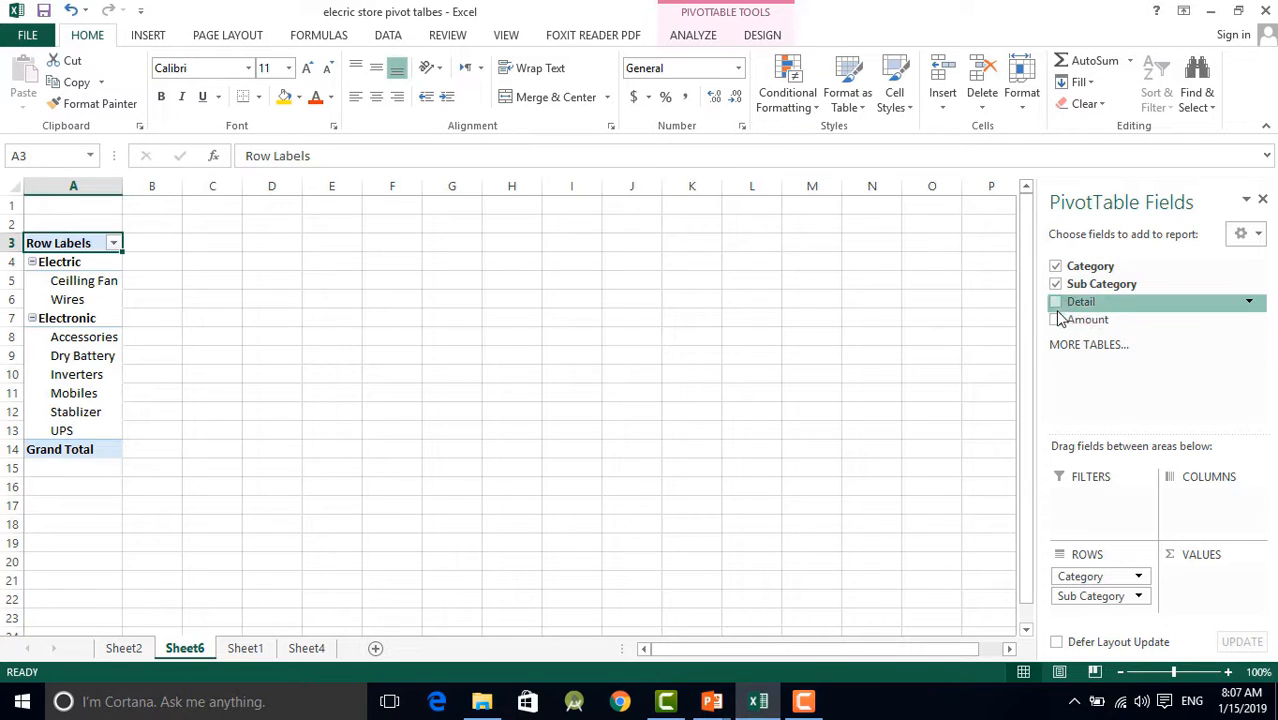
{"action": "left_click", "coordinate": [1056, 302]}
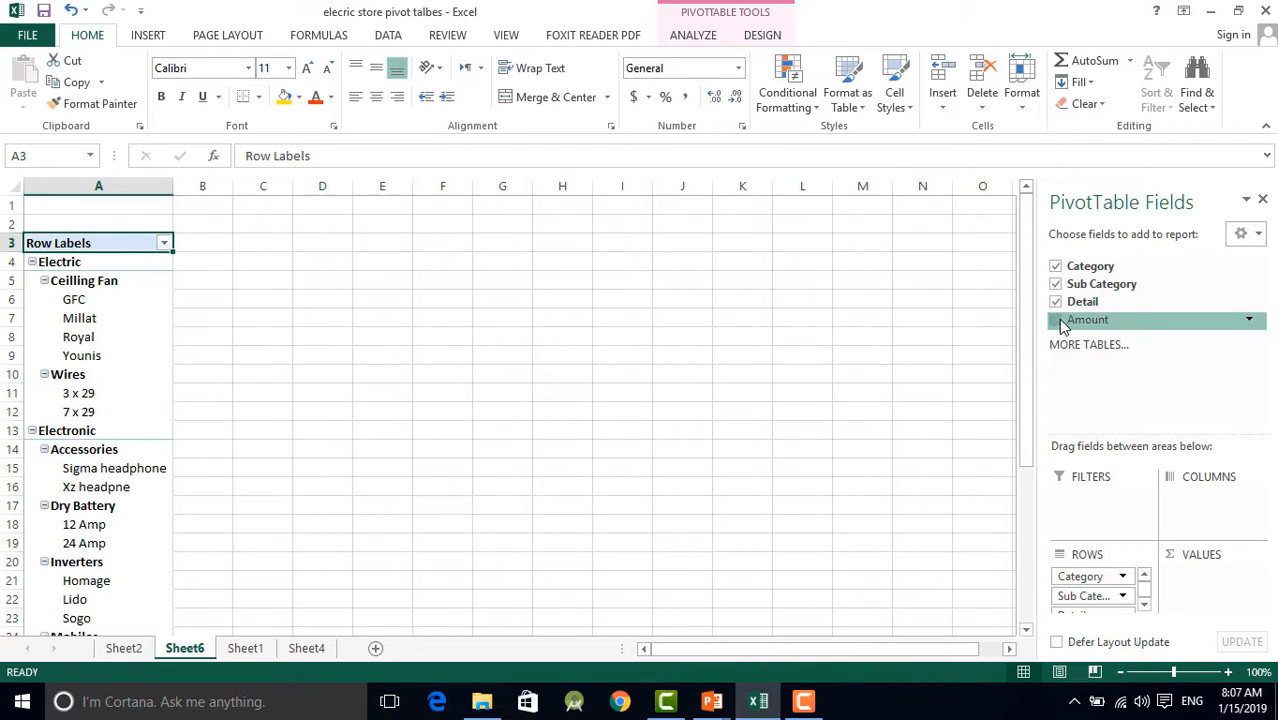
{"action": "left_click", "coordinate": [1057, 320]}
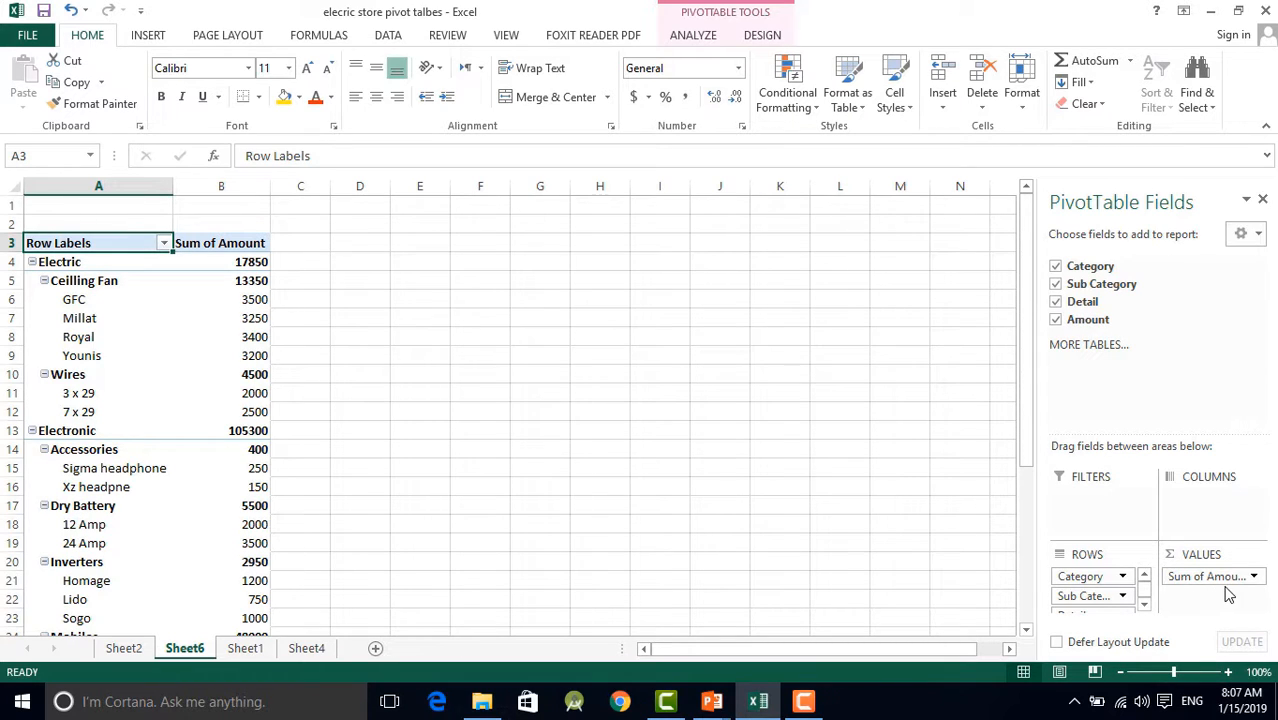
Step: Remove the Amount, Detail, Sub Category and Category fields from the PivotTable
{"action": "left_click", "coordinate": [1055, 320]}
{"action": "left_click", "coordinate": [1055, 302]}
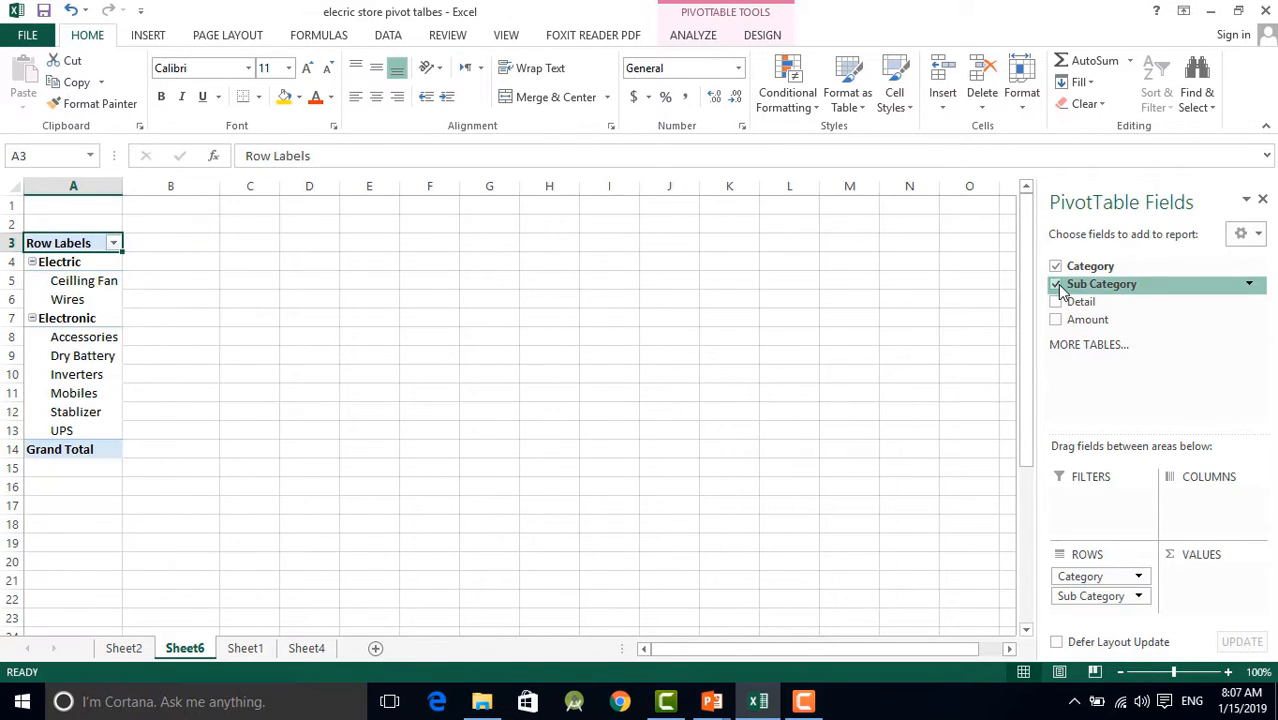
{"action": "left_click", "coordinate": [1055, 284]}
{"action": "left_click", "coordinate": [1055, 266]}
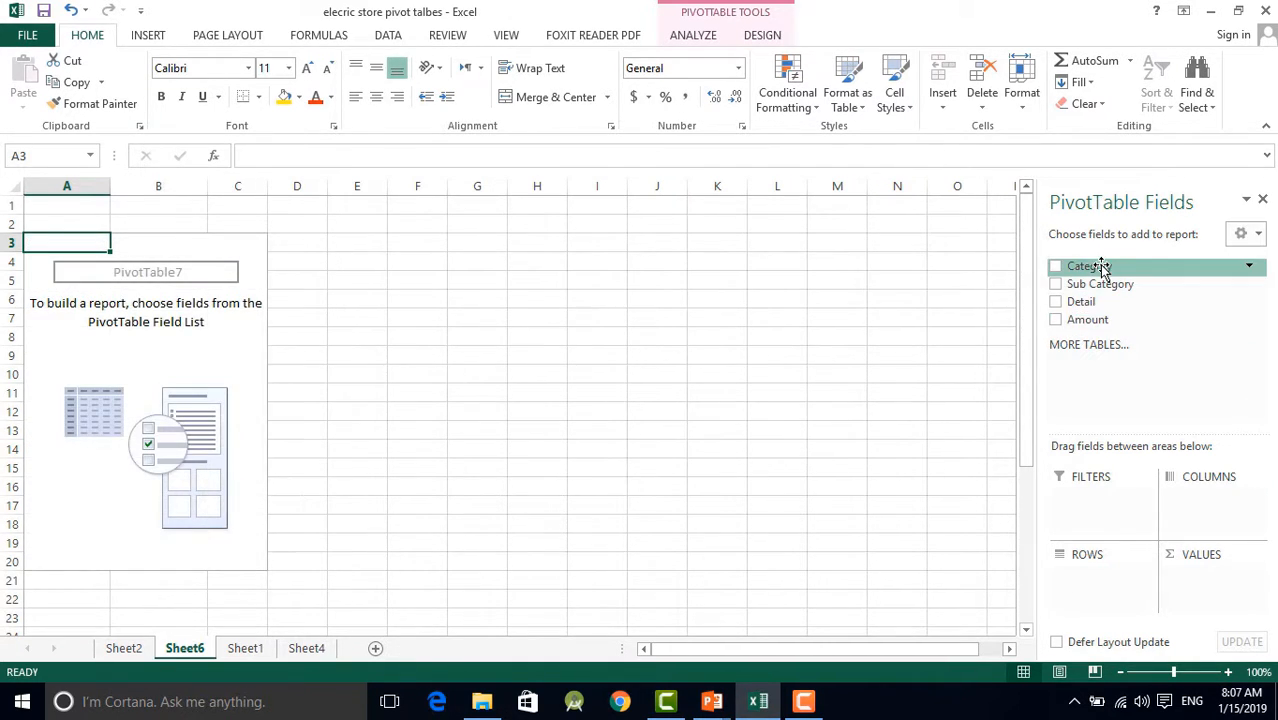
Step: Place Category, Sub Category and Detail in the Rows area and Amount in the Values area of the PivotTable
{"action": "left_click_drag", "start_coordinate": [1101, 268], "coordinate": [1098, 578]}
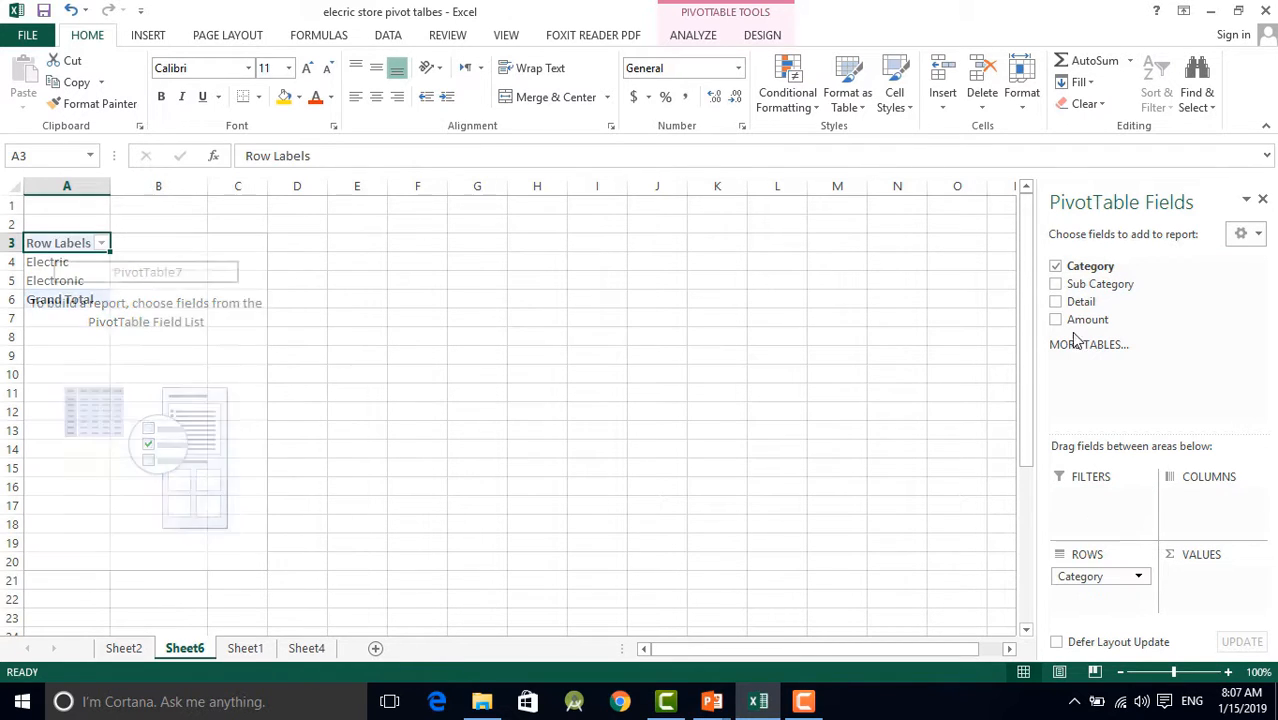
{"action": "left_click_drag", "start_coordinate": [1080, 285], "coordinate": [1102, 606]}
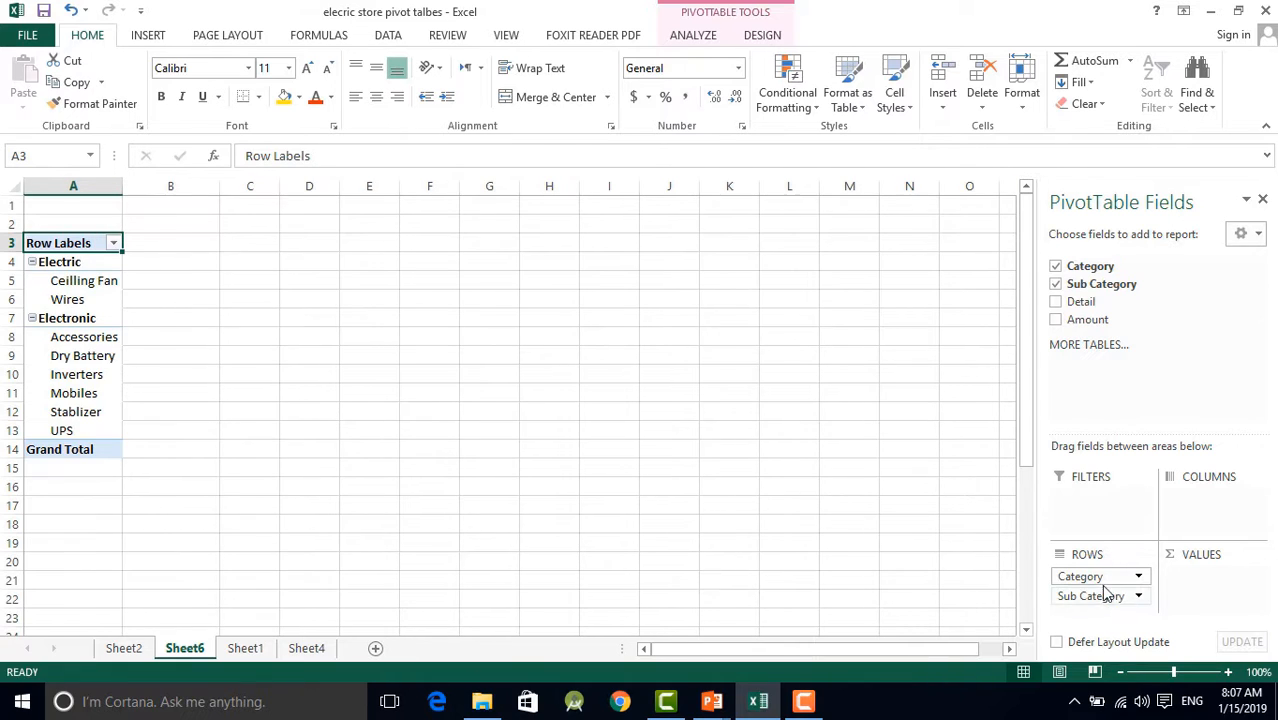
{"action": "left_click_drag", "start_coordinate": [1076, 305], "coordinate": [1201, 596]}
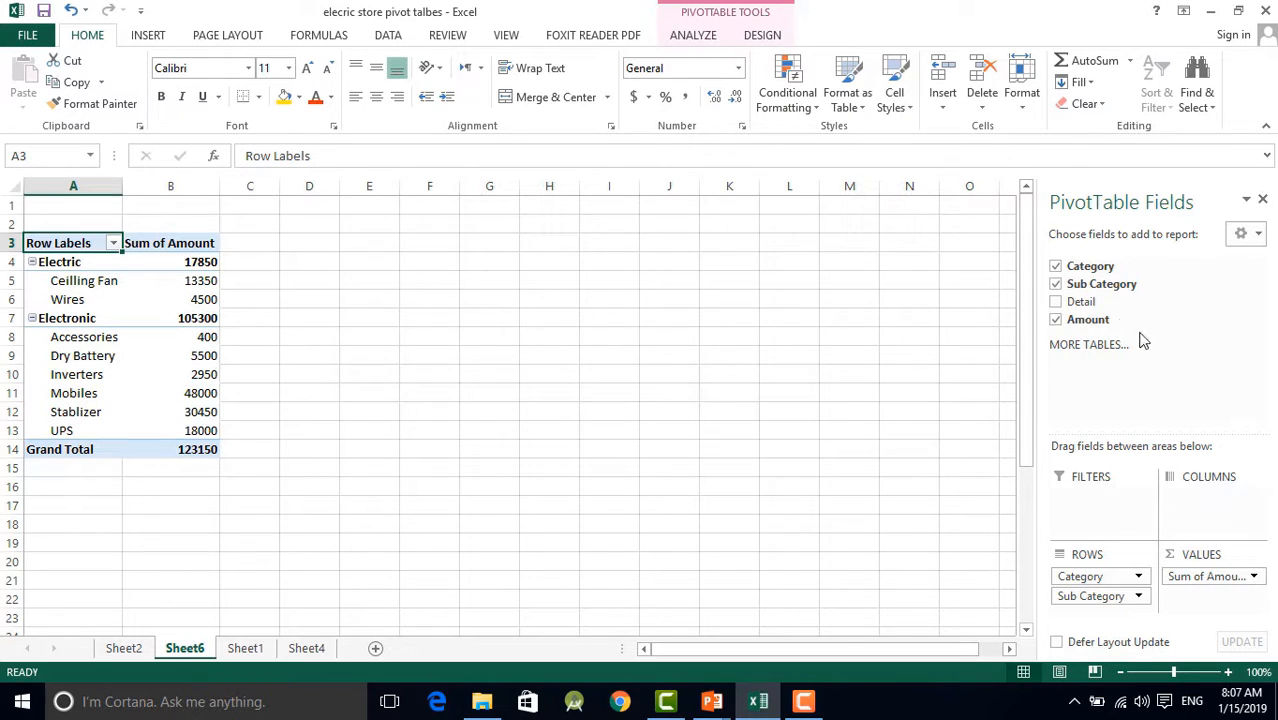
{"action": "left_click_drag", "start_coordinate": [1090, 301], "coordinate": [1120, 620]}
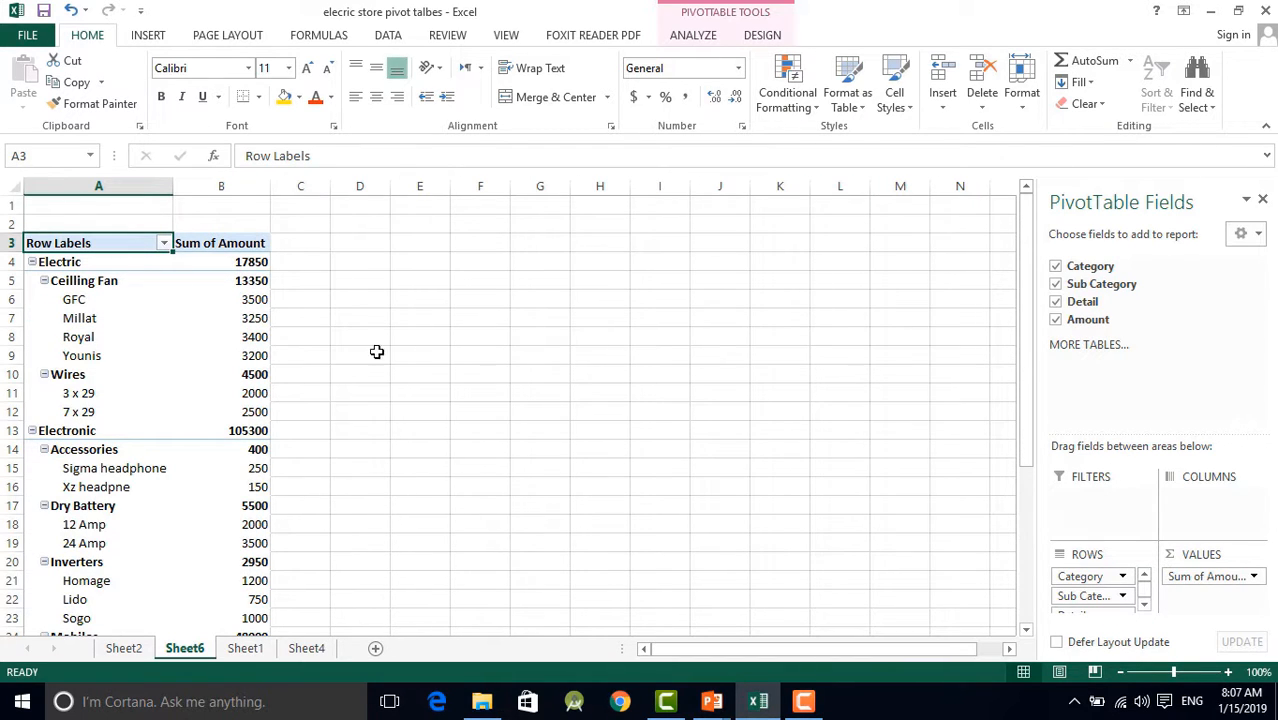
Step: Set the PivotTable to show all subtotals at the bottom of each group
{"action": "left_click", "coordinate": [65, 262]}
{"action": "left_click", "coordinate": [249, 262]}
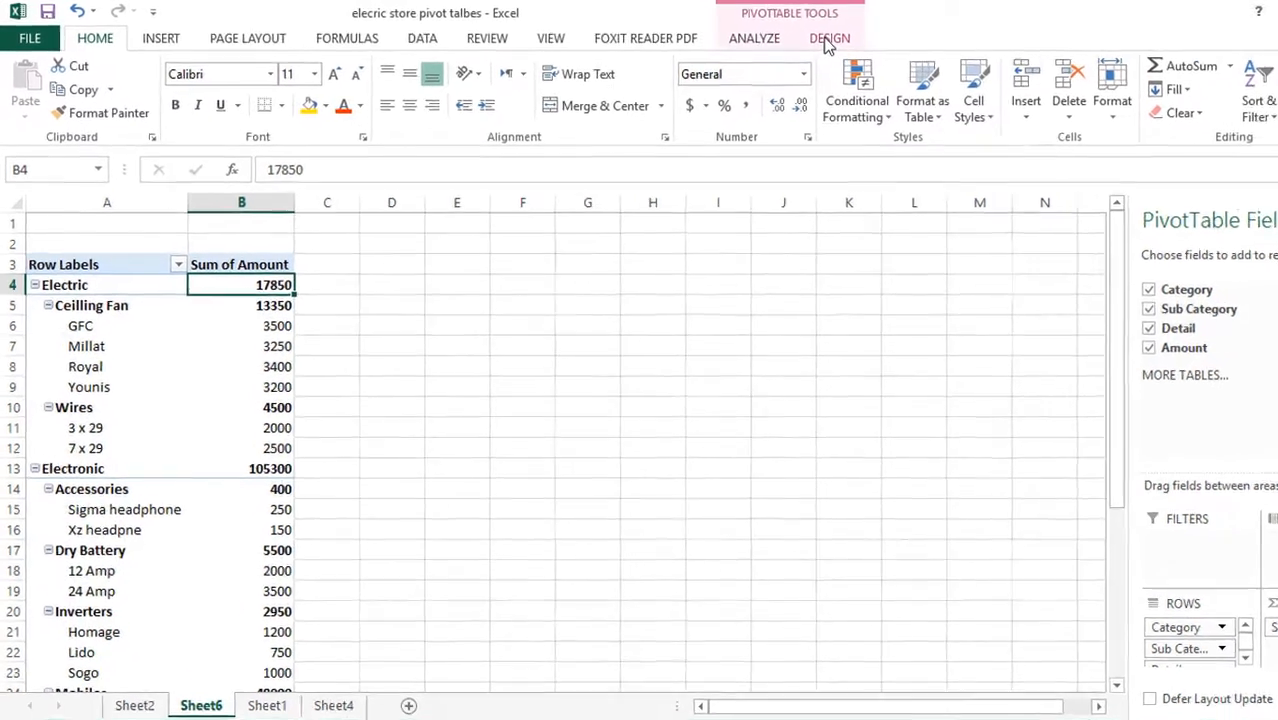
{"action": "left_click", "coordinate": [760, 37]}
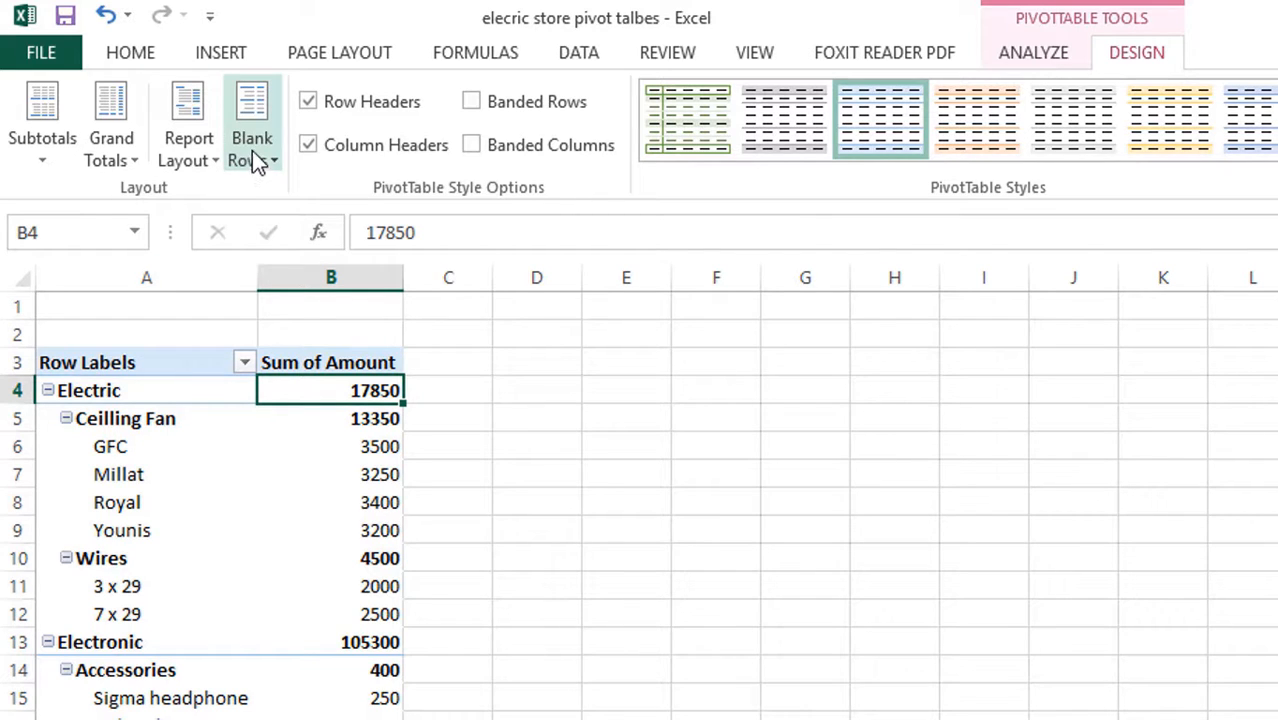
{"action": "left_click", "coordinate": [51, 154]}
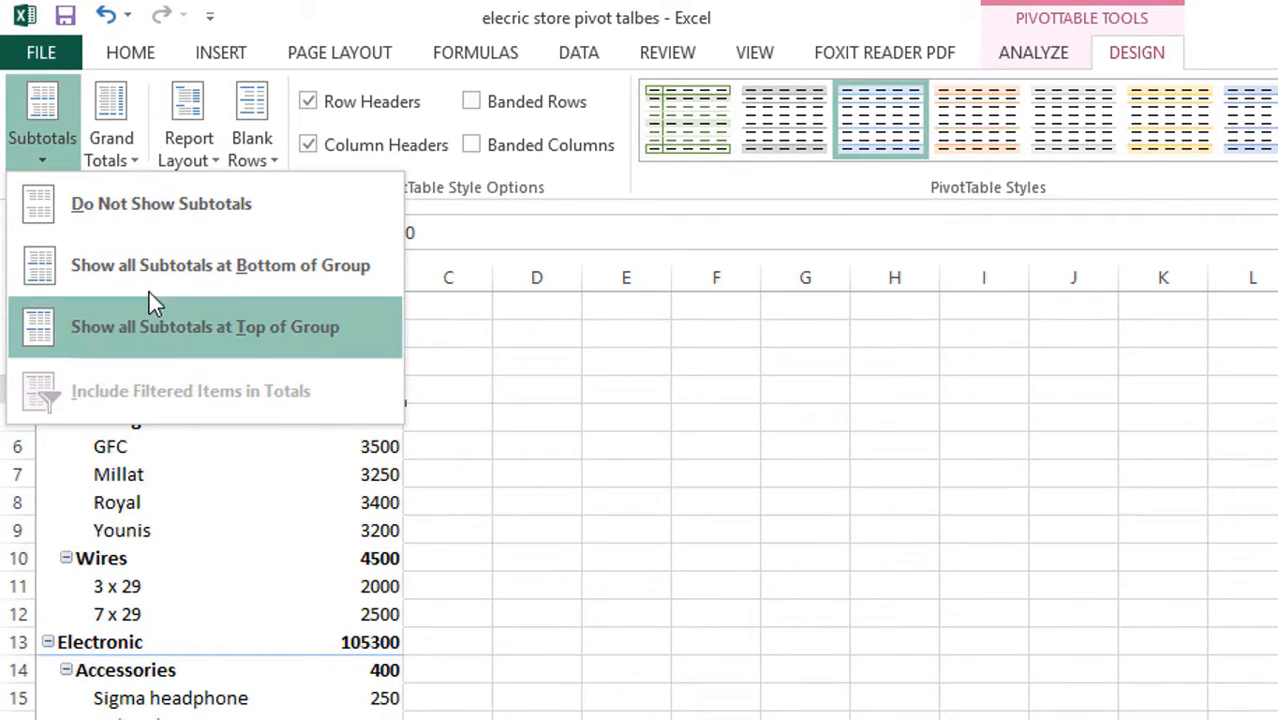
{"action": "left_click", "coordinate": [360, 270]}
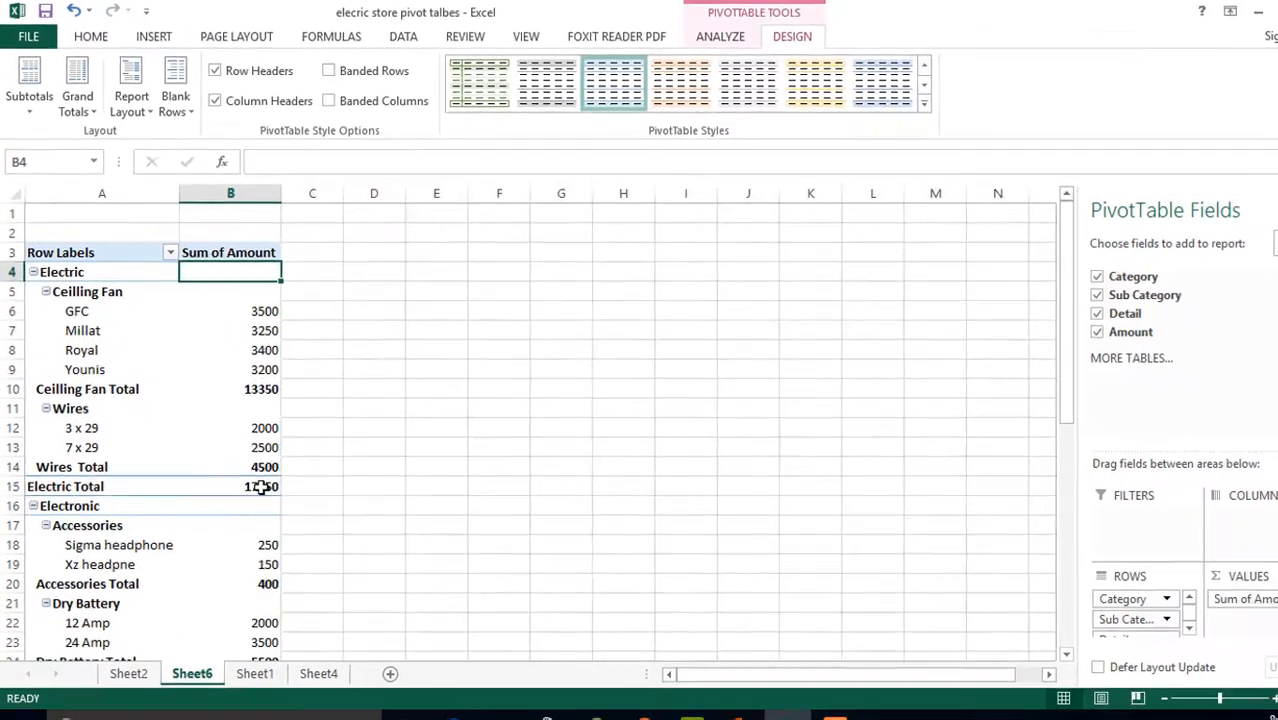
Step: Examine the Electric and Ceilling Fan totals and the remaining group subtotals in the report
{"action": "left_click", "coordinate": [352, 652]}
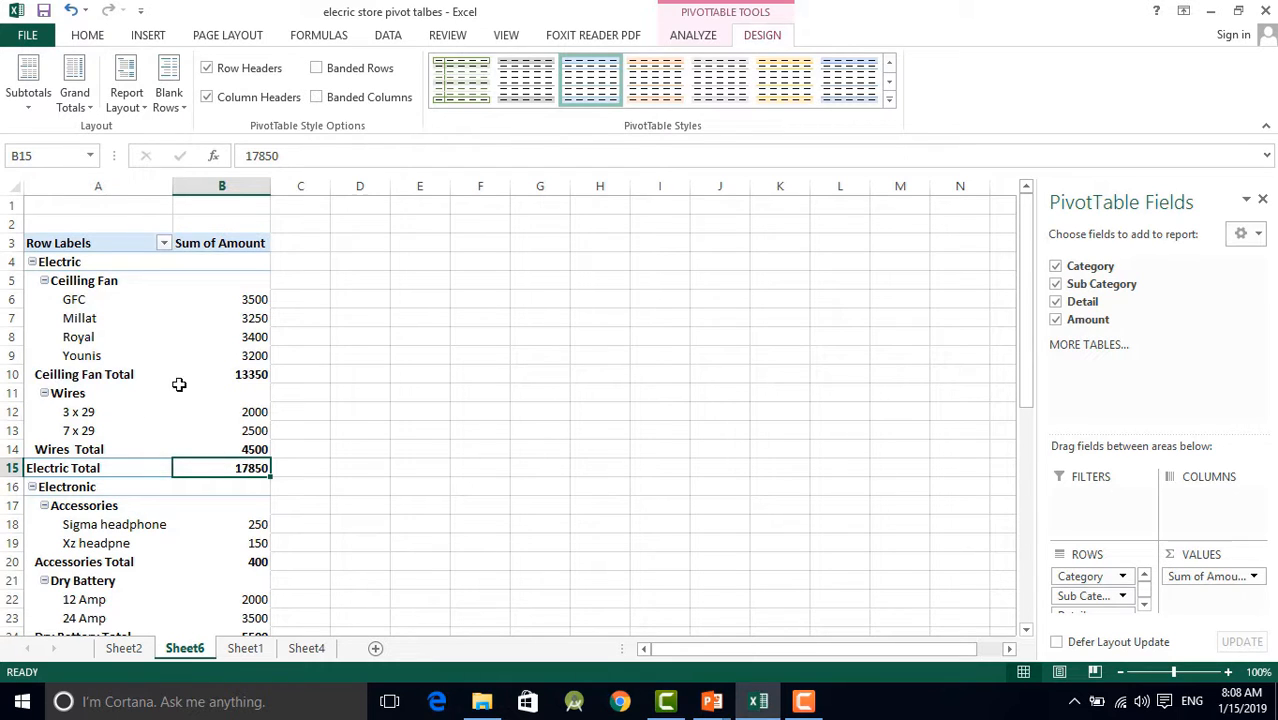
{"action": "left_click", "coordinate": [250, 374]}
{"action": "scroll", "coordinate": [251, 374], "scroll_direction": "down", "scroll_amount": 2}
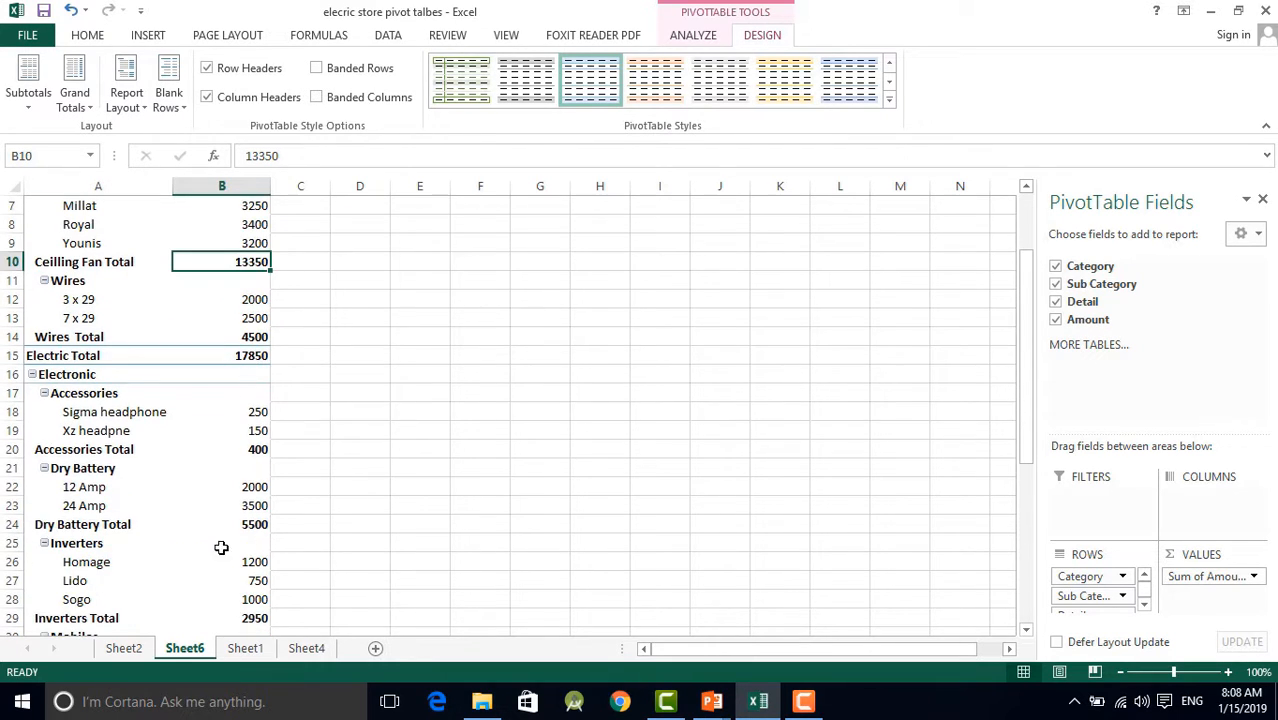
{"action": "scroll", "coordinate": [207, 573], "scroll_direction": "up", "scroll_amount": 2}
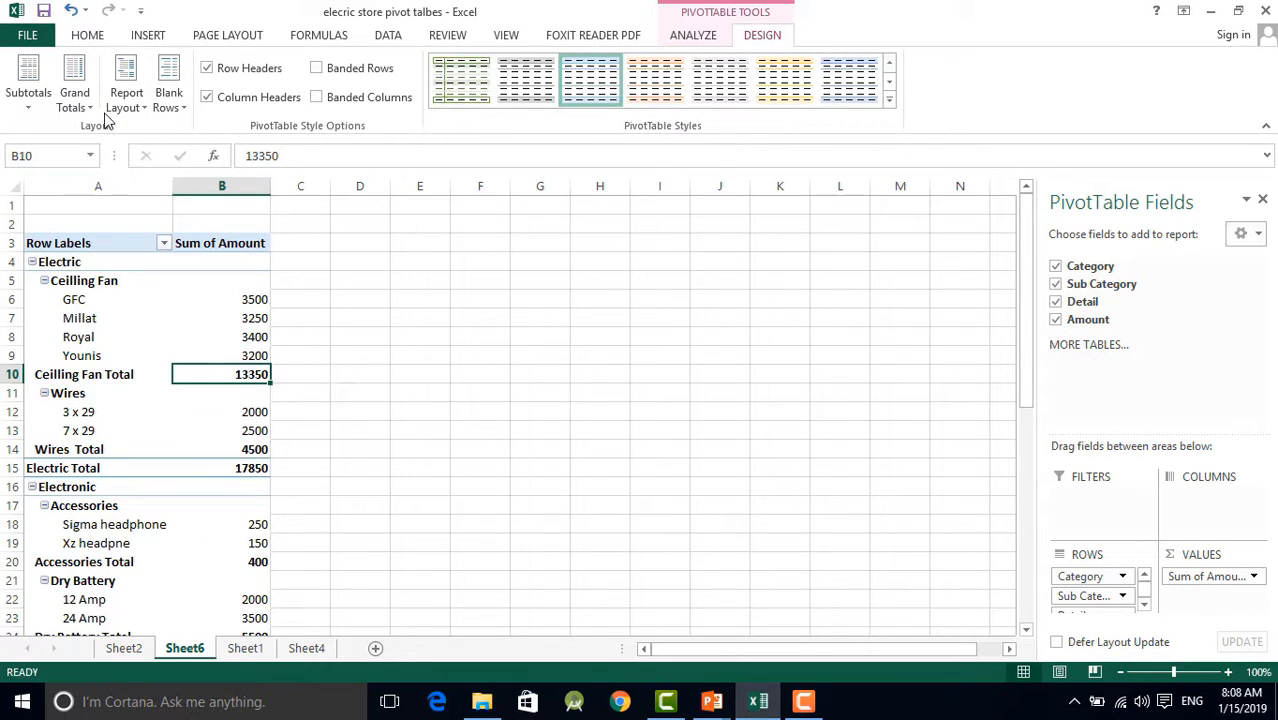
Step: Switch all PivotTable subtotals to the top of each group and back to the bottom
{"action": "left_click", "coordinate": [28, 85]}
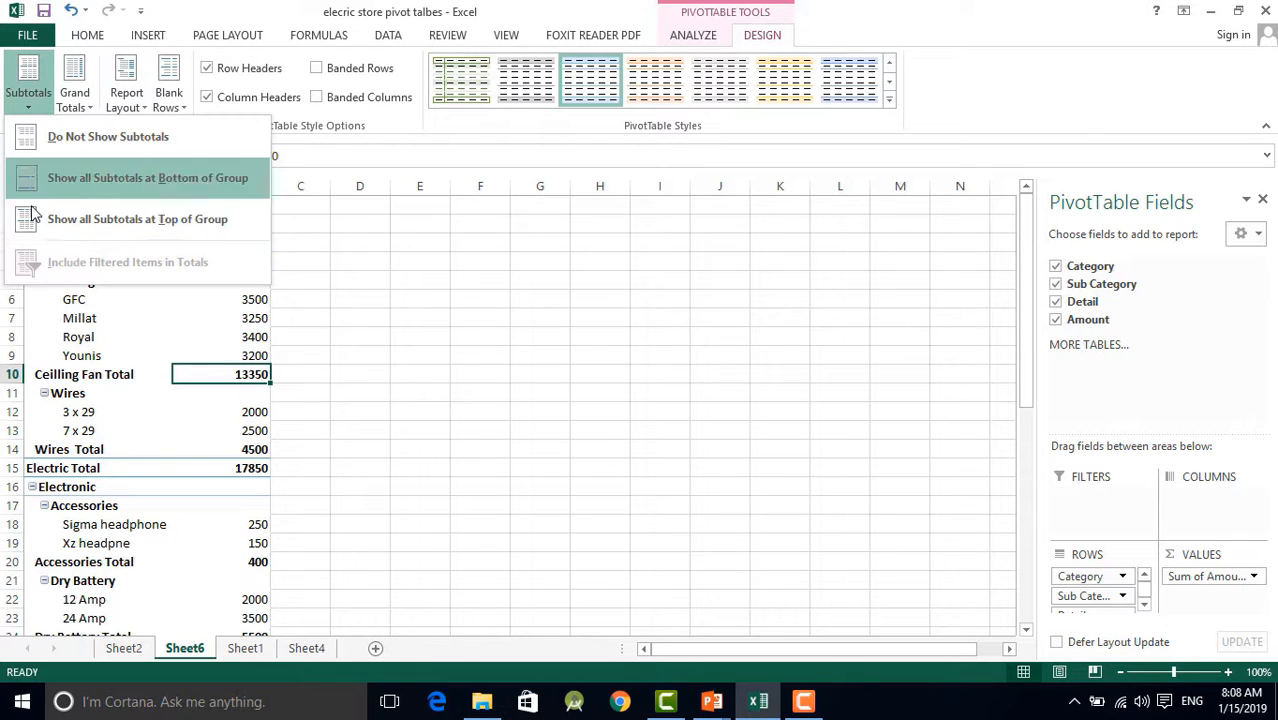
{"action": "left_click", "coordinate": [125, 219]}
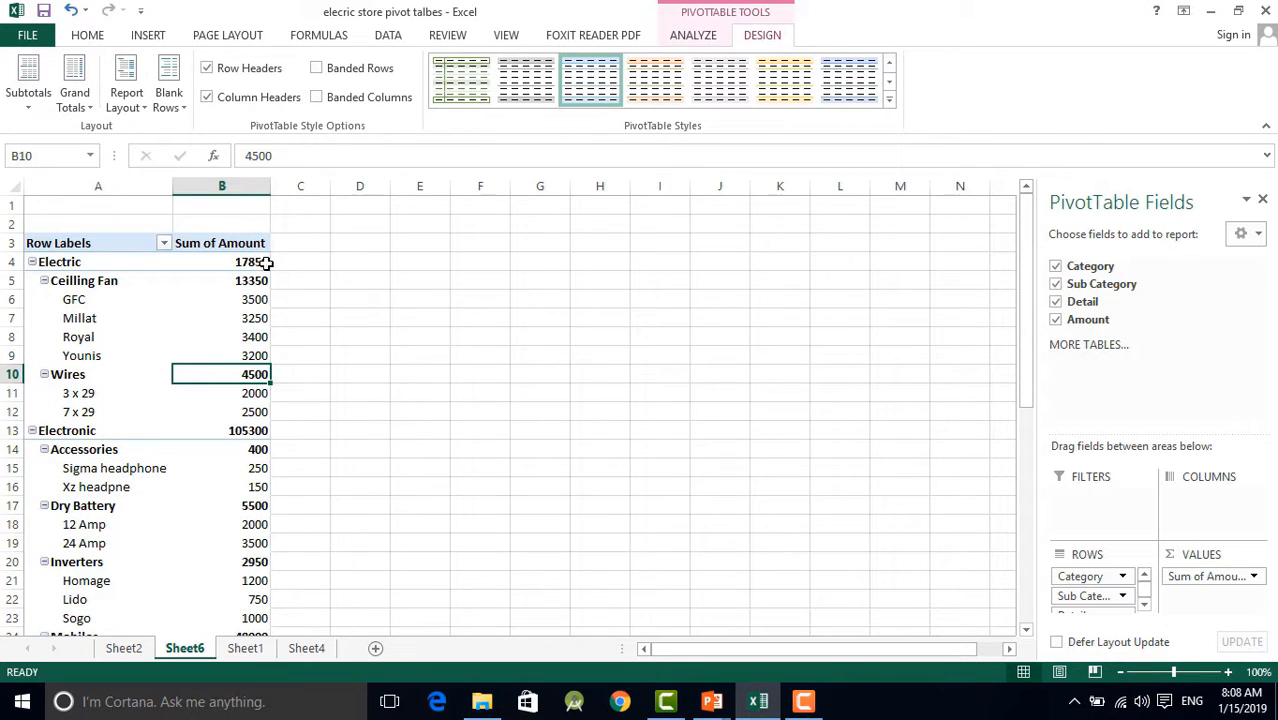
{"action": "left_click", "coordinate": [28, 100]}
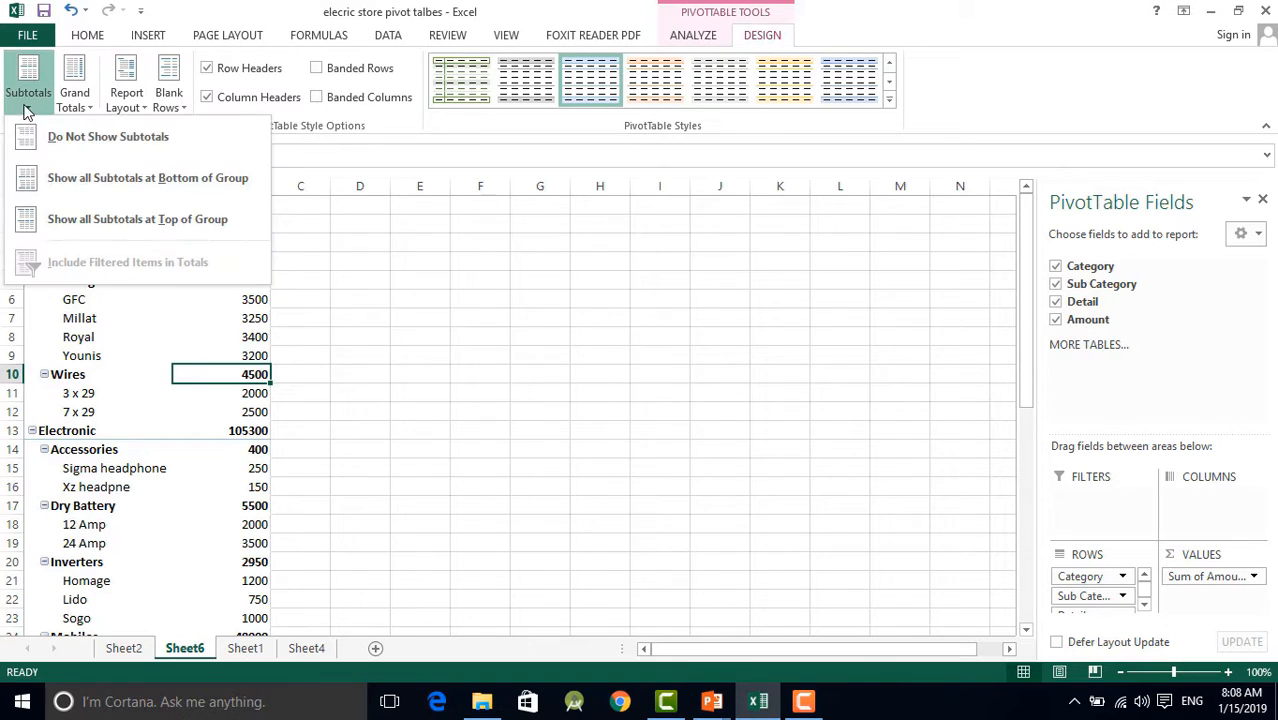
{"action": "left_click", "coordinate": [125, 180]}
{"action": "scroll", "coordinate": [188, 480], "scroll_direction": "down", "scroll_amount": 3}
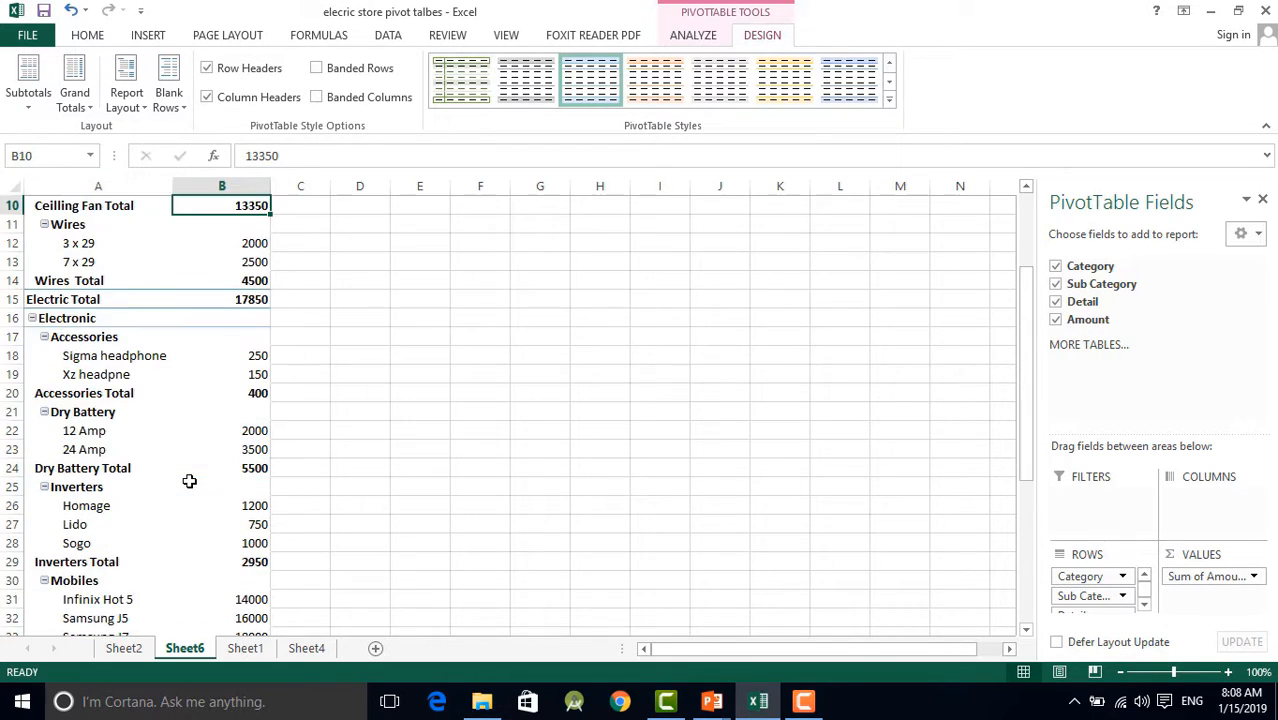
{"action": "scroll", "coordinate": [188, 480], "scroll_direction": "up", "scroll_amount": 3}
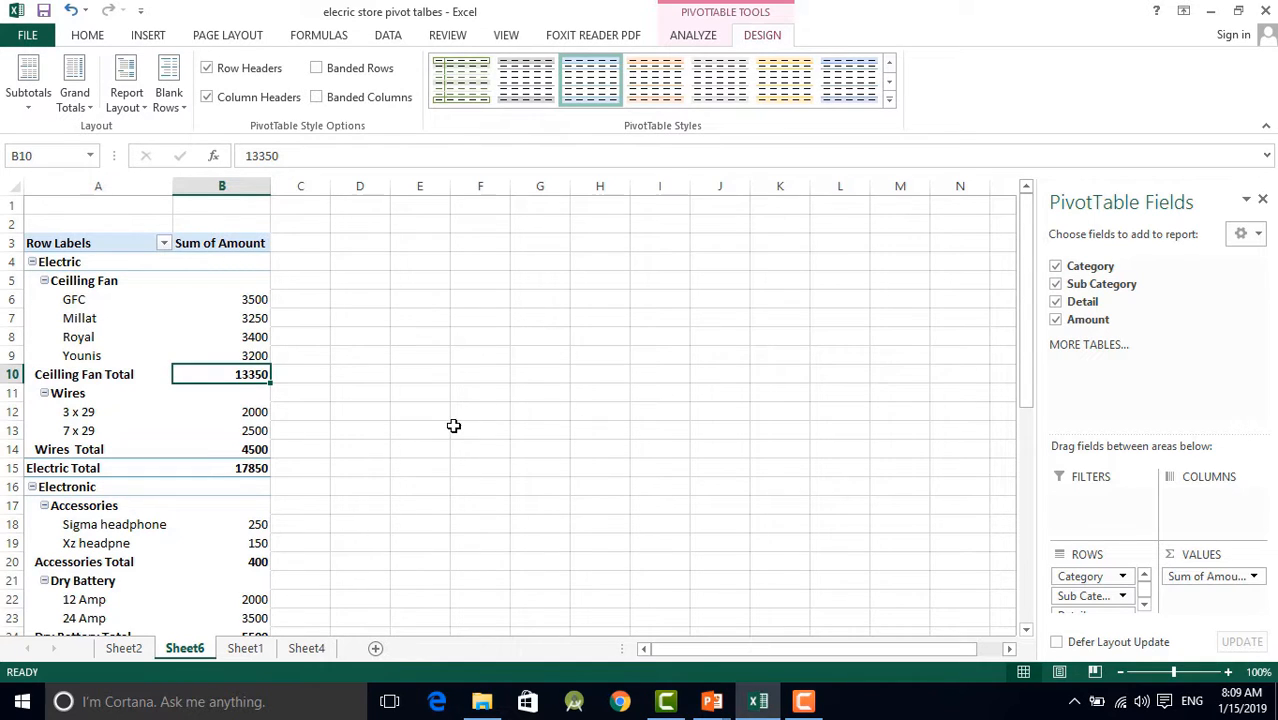
Step: Enable the classic PivotTable layout in the PivotTable's display options
{"action": "right_click", "coordinate": [133, 323]}
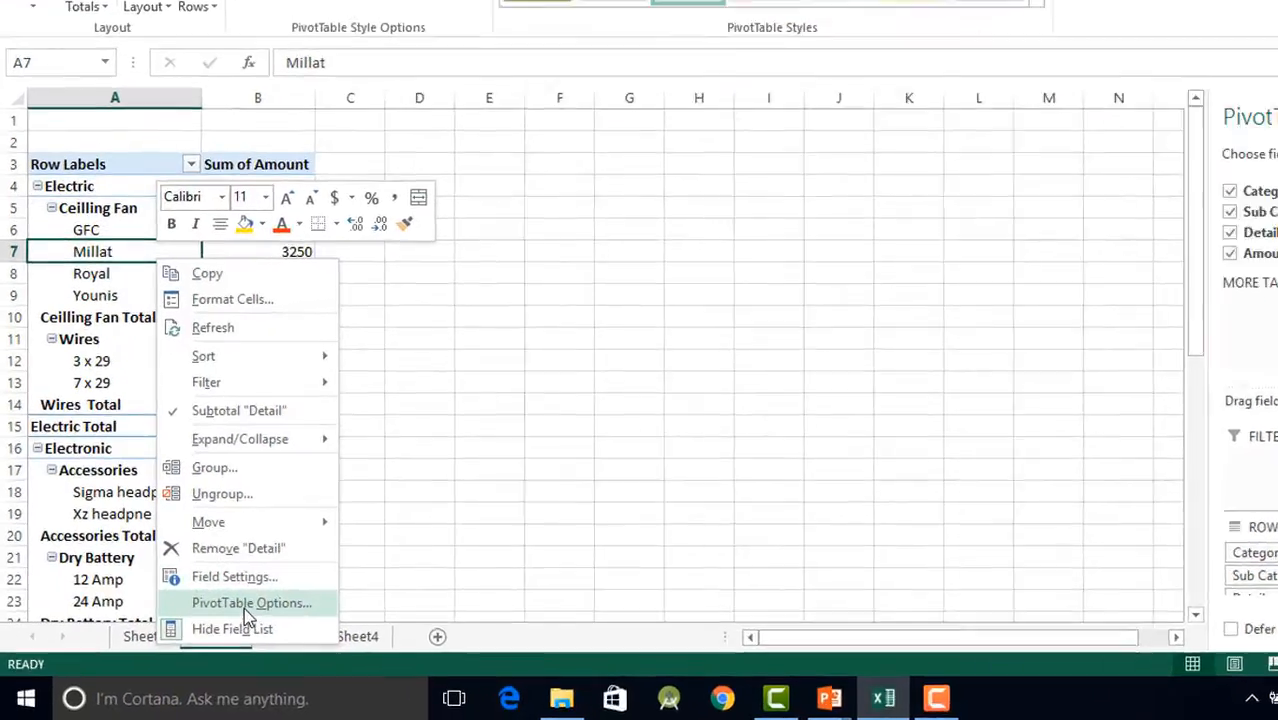
{"action": "left_click", "coordinate": [246, 605]}
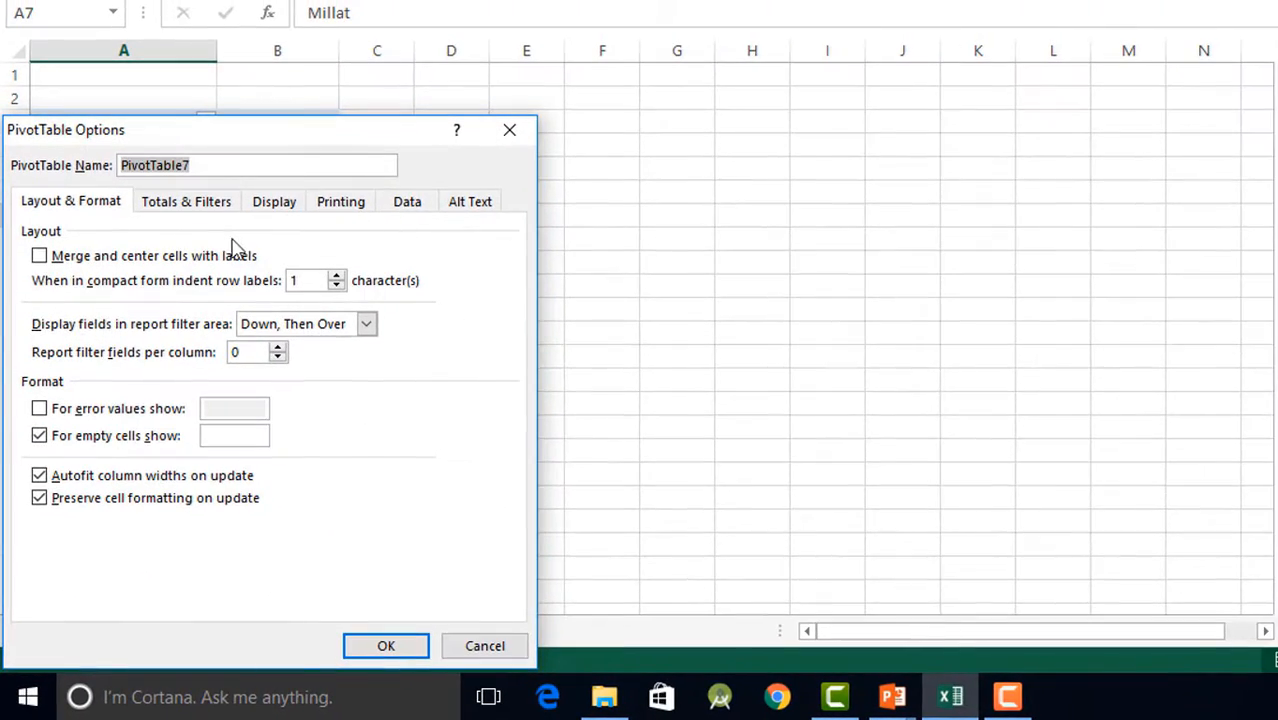
{"action": "left_click", "coordinate": [285, 206]}
{"action": "left_click", "coordinate": [70, 384]}
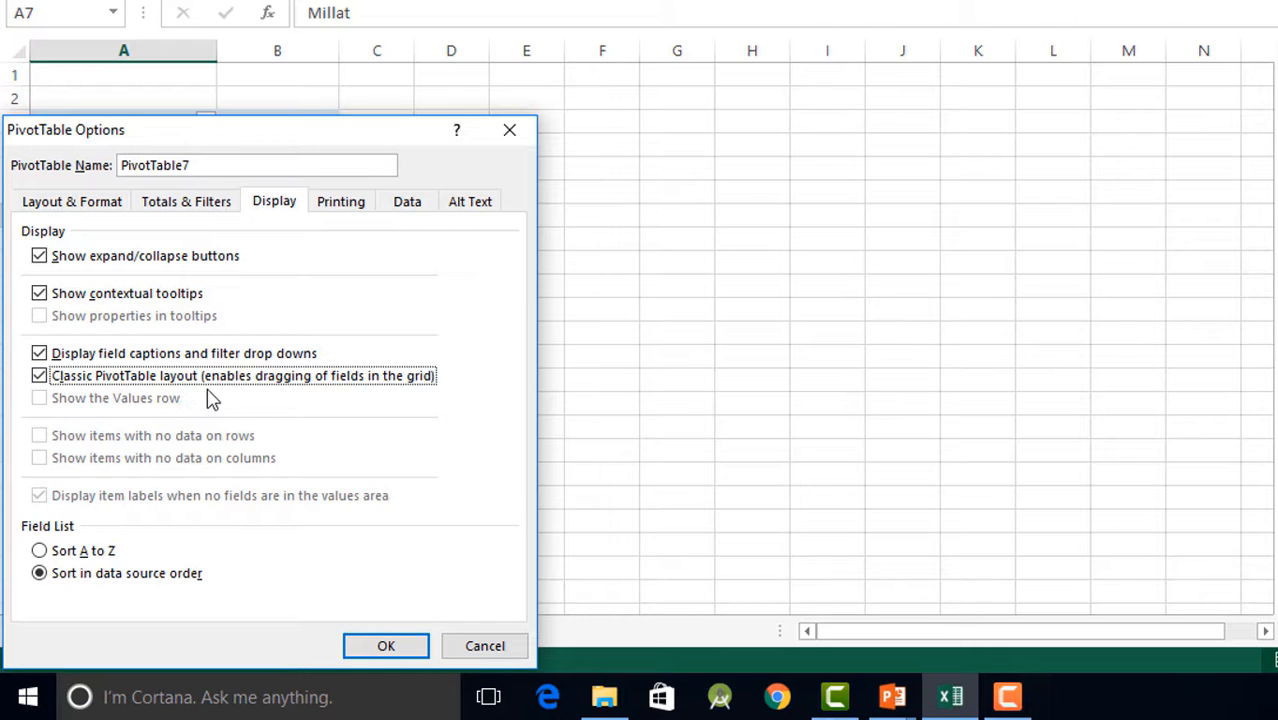
{"action": "left_click", "coordinate": [390, 648]}
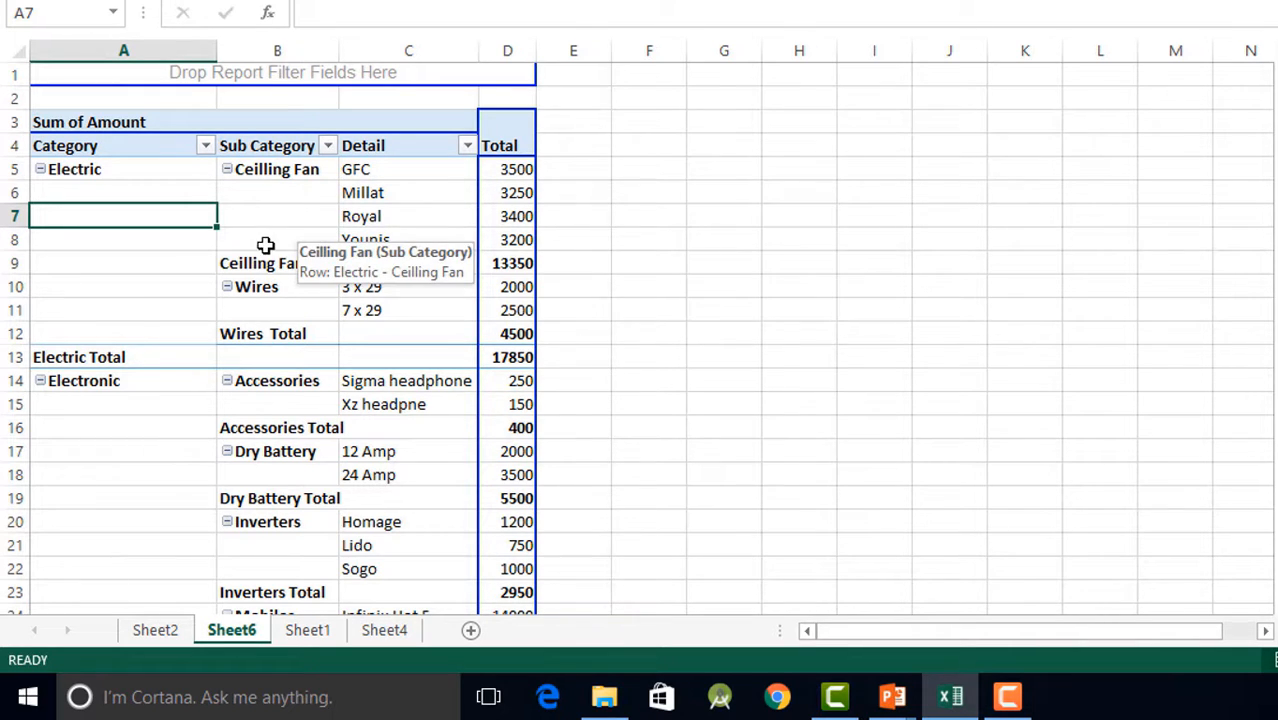
Step: Move the Category field from the Rows area to the Filters area and review the regrouped report
{"action": "mouse_move", "coordinate": [515, 282]}
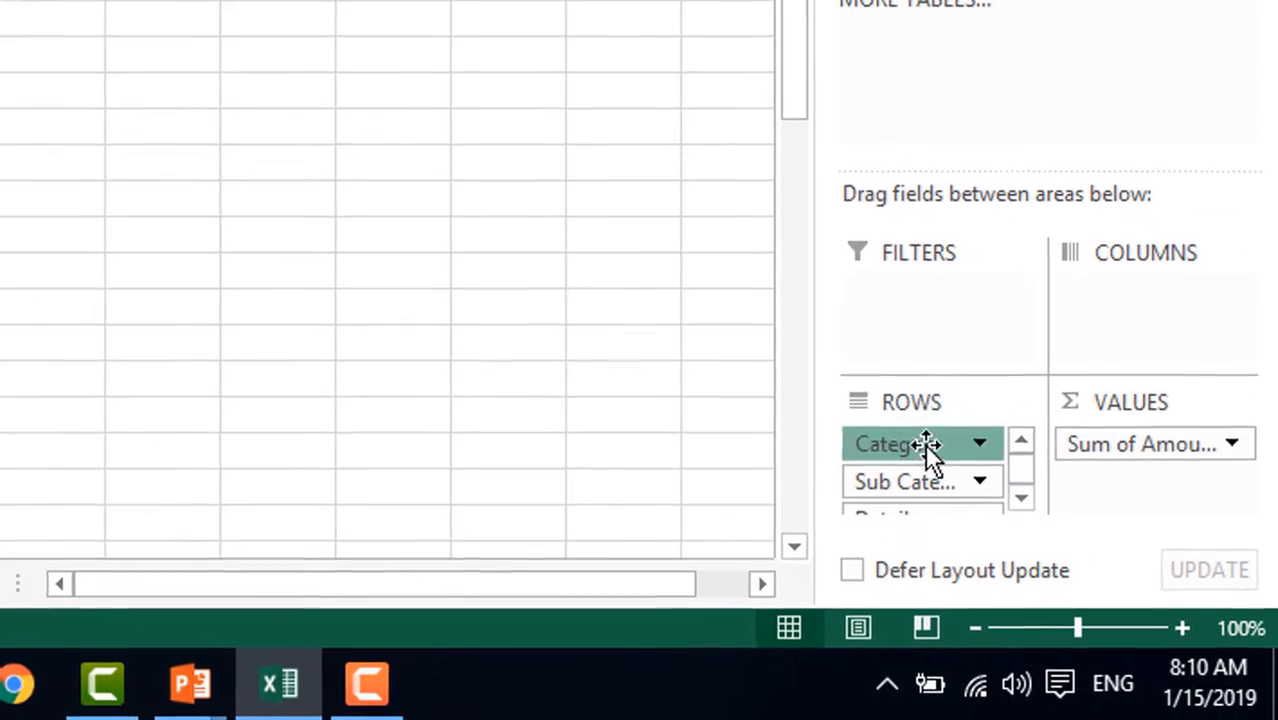
{"action": "left_click_drag", "start_coordinate": [927, 447], "coordinate": [940, 316]}
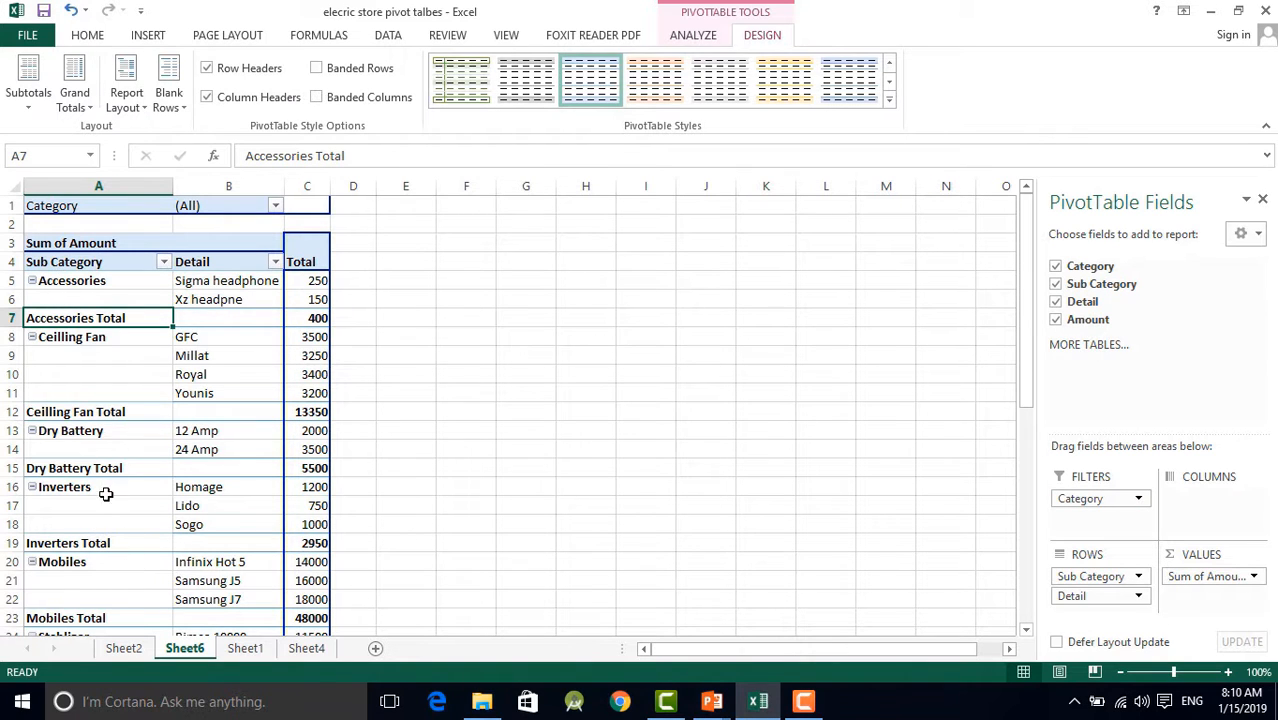
{"action": "scroll", "coordinate": [105, 494], "scroll_direction": "down", "scroll_amount": 7}
{"action": "scroll", "coordinate": [148, 509], "scroll_direction": "up", "scroll_amount": 4}
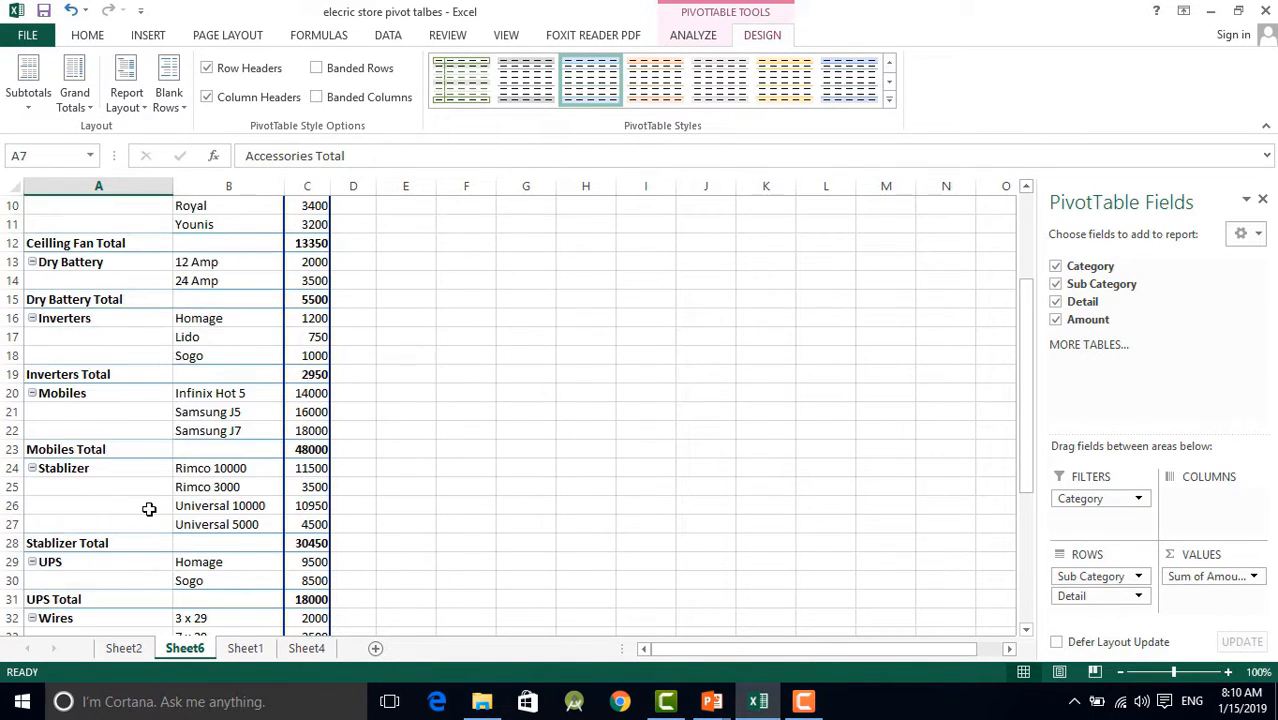
{"action": "scroll", "coordinate": [148, 509], "scroll_direction": "up", "scroll_amount": 3}
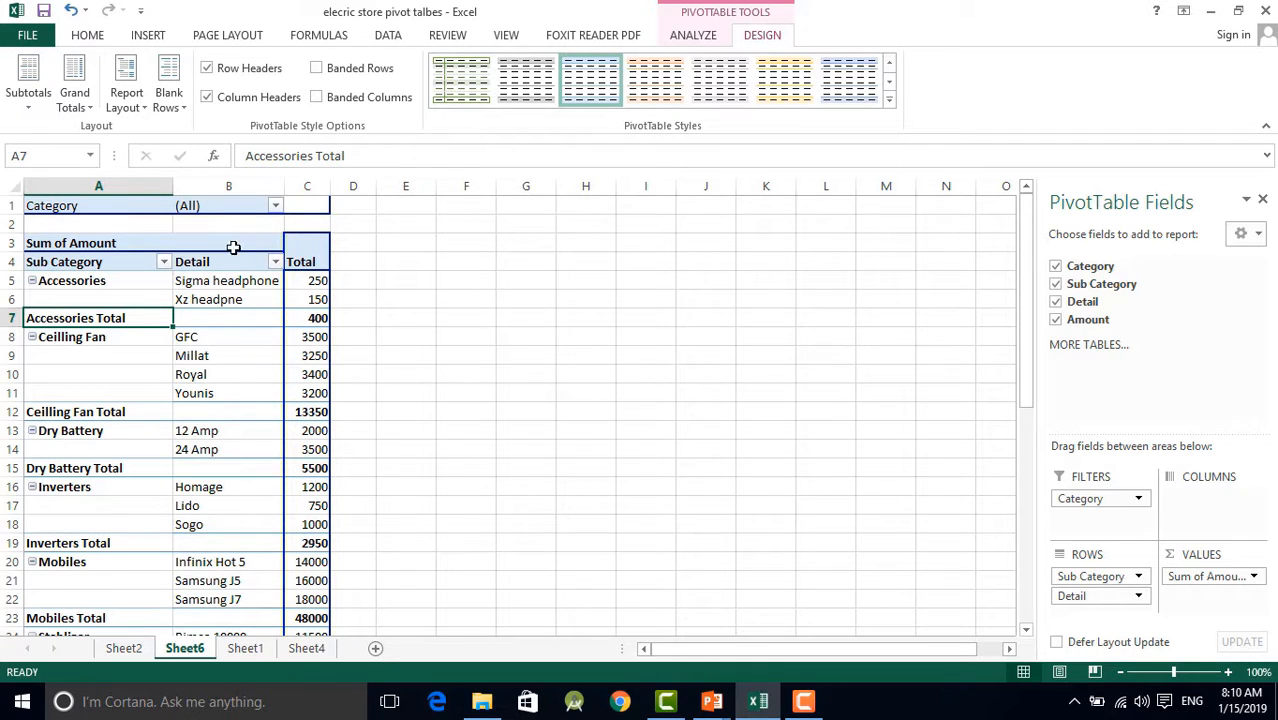
Step: Filter the report to the Electronic category and look through its items
{"action": "left_click", "coordinate": [275, 207]}
{"action": "left_click", "coordinate": [96, 279]}
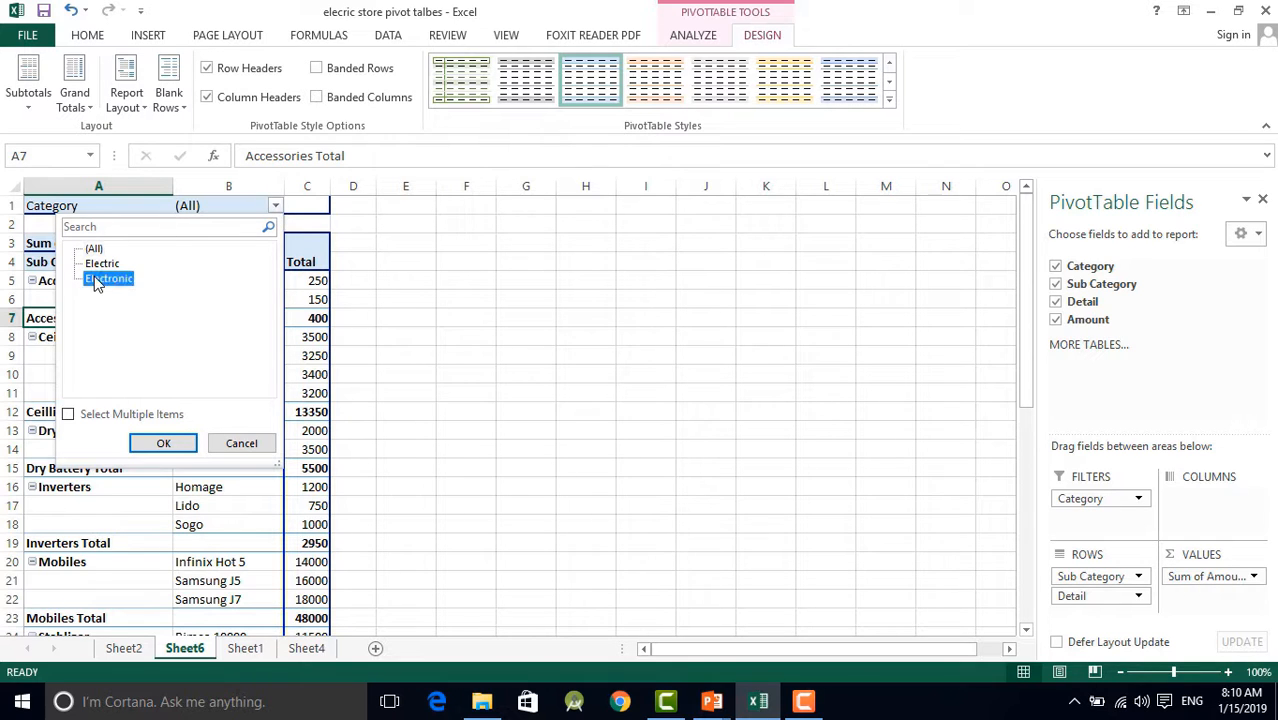
{"action": "left_click", "coordinate": [163, 443]}
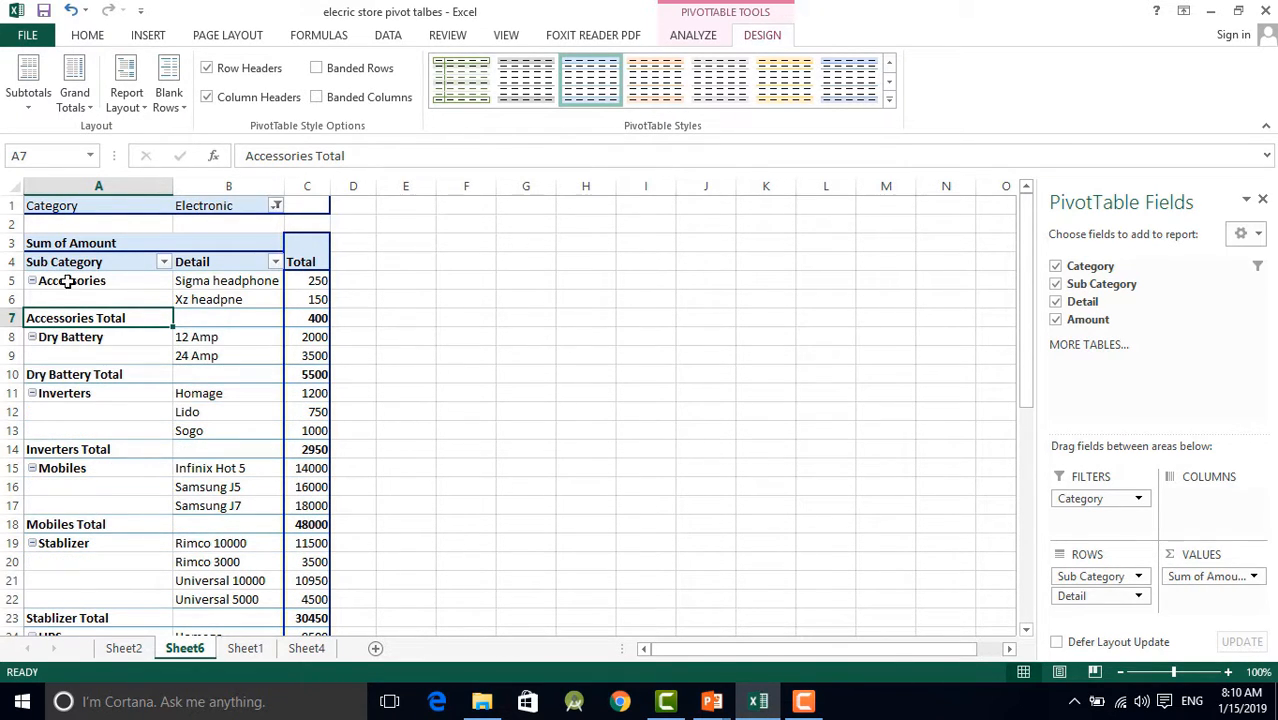
{"action": "scroll", "coordinate": [240, 430], "scroll_direction": "down", "scroll_amount": 5}
{"action": "scroll", "coordinate": [244, 498], "scroll_direction": "up", "scroll_amount": 5}
{"action": "scroll", "coordinate": [324, 407], "scroll_direction": "down", "scroll_amount": 1}
{"action": "scroll", "coordinate": [342, 399], "scroll_direction": "up", "scroll_amount": 1}
Step: Filter the report to the Electric category, and reset the Category filter to (All)
{"action": "left_click", "coordinate": [276, 206]}
{"action": "left_click", "coordinate": [105, 263]}
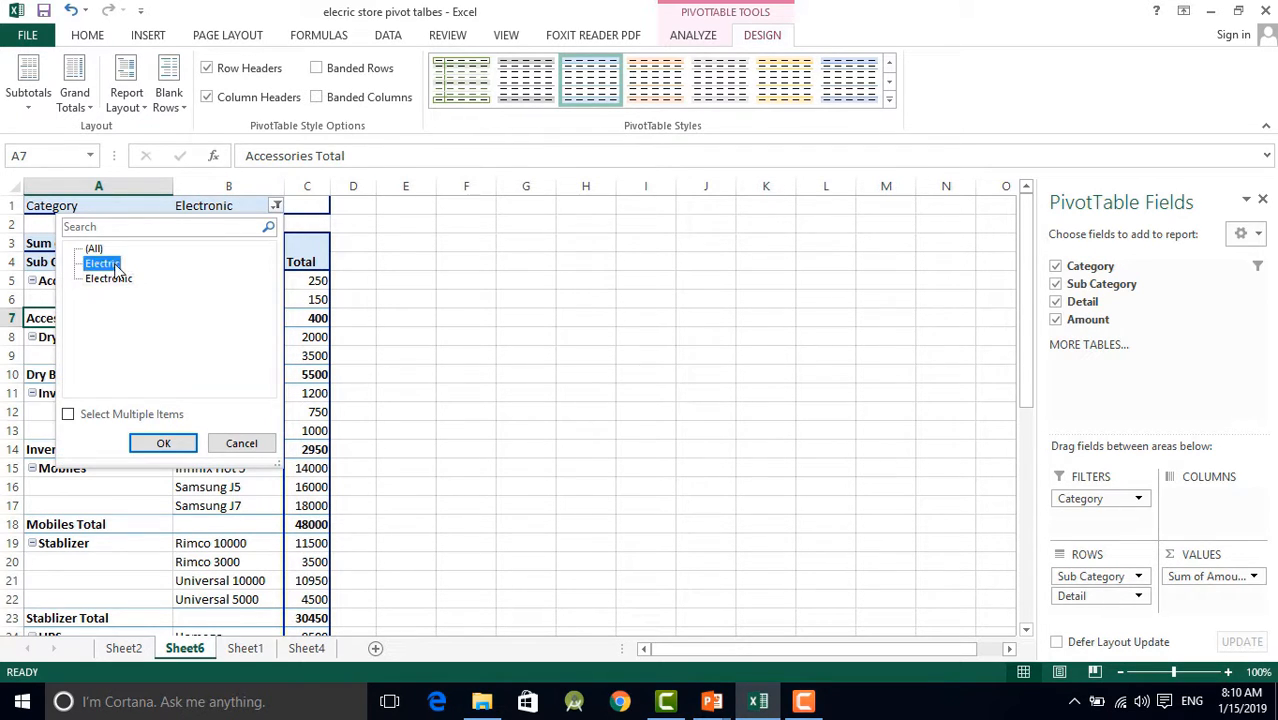
{"action": "left_click", "coordinate": [163, 443]}
{"action": "left_click", "coordinate": [228, 207]}
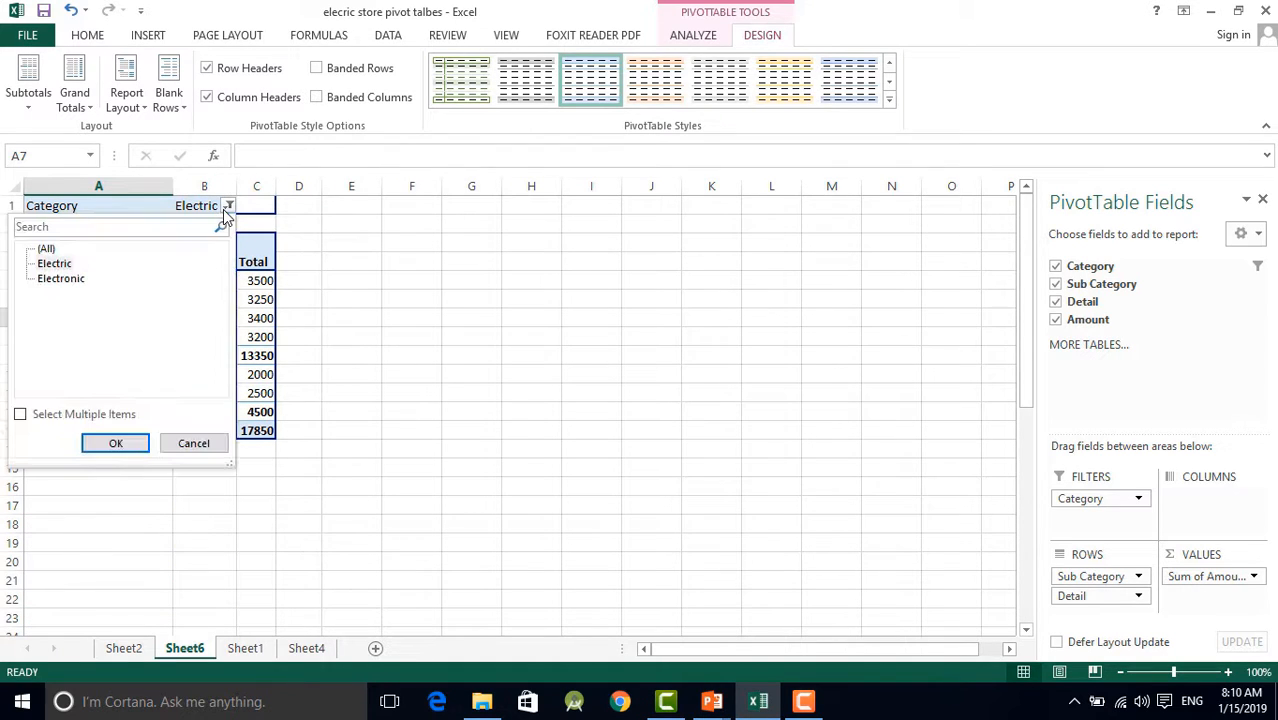
{"action": "left_click", "coordinate": [47, 249]}
{"action": "left_click", "coordinate": [119, 446]}
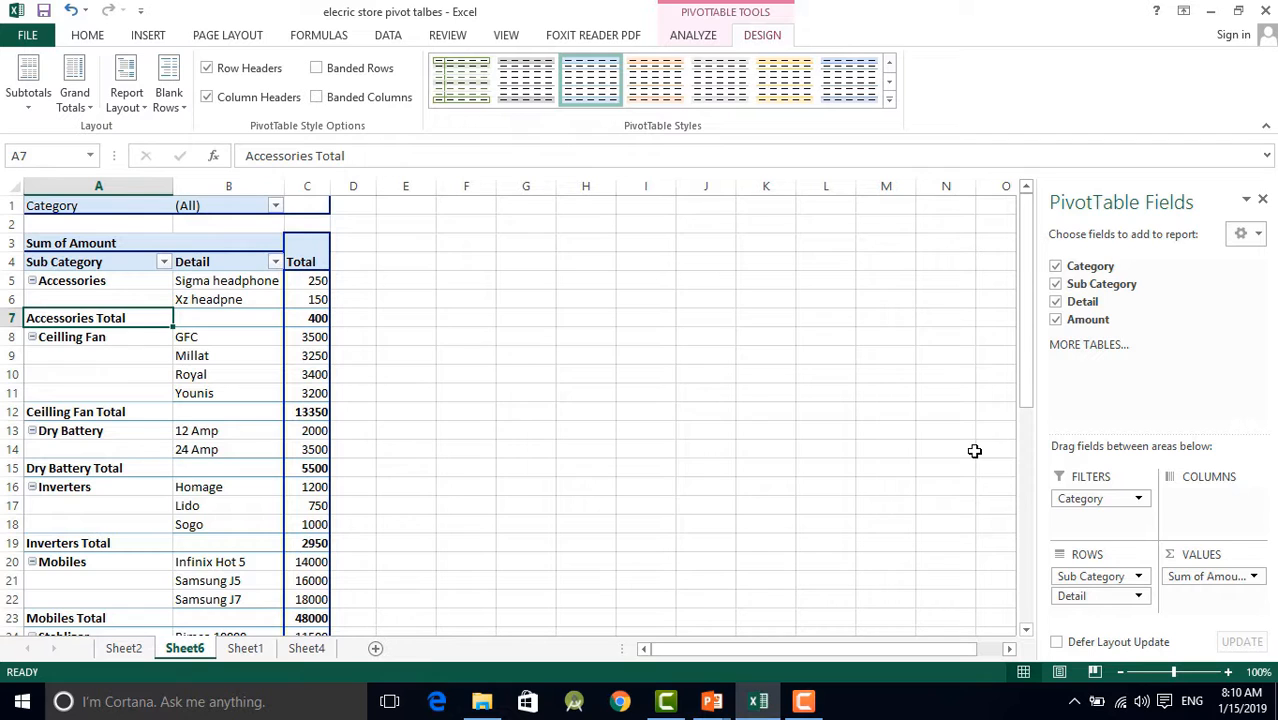
Step: Select the store data with the Qty column, range B3:F25, on Sheet4
{"action": "key", "text": "ctrl+Page_Down"}
{"action": "key", "text": "ctrl+Page_Down"}
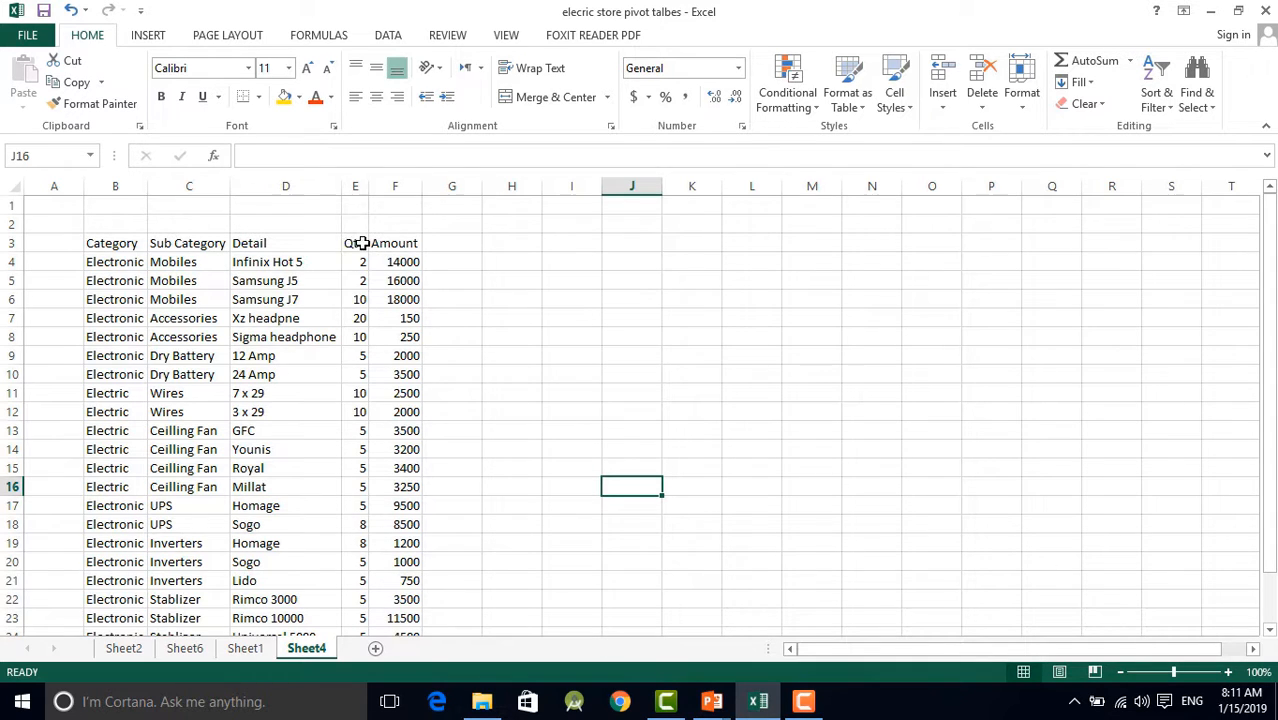
{"action": "left_click_drag", "start_coordinate": [104, 243], "coordinate": [380, 604]}
{"action": "scroll", "coordinate": [817, 407], "scroll_direction": "up", "scroll_amount": 1}
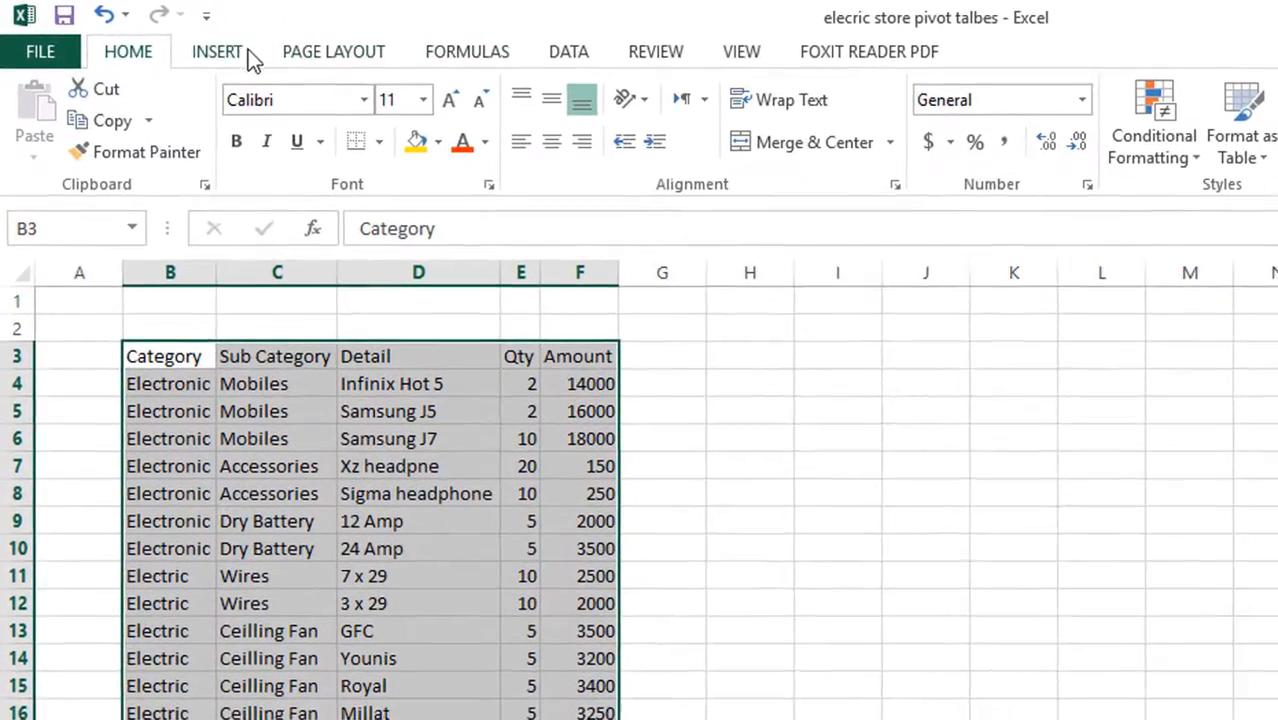
Step: Create a PivotTable from the selected data on the existing worksheet at cell I3 of Sheet4
{"action": "left_click", "coordinate": [221, 55]}
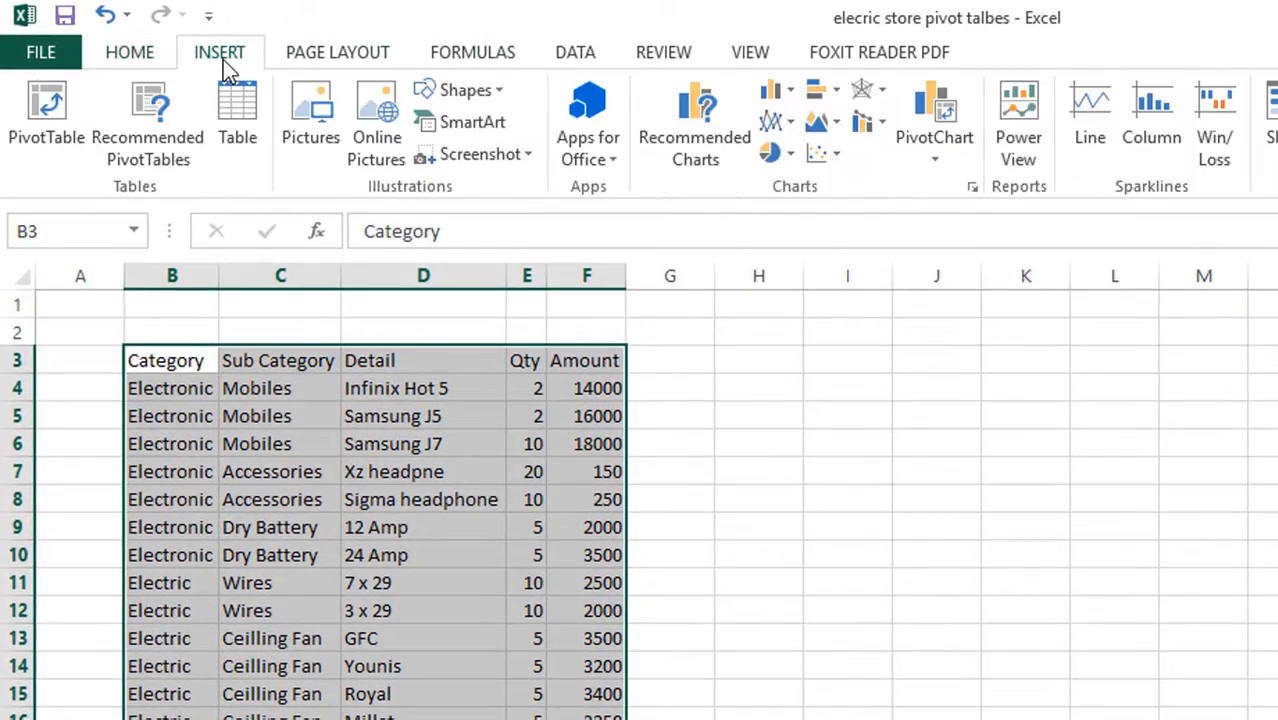
{"action": "left_click", "coordinate": [46, 113]}
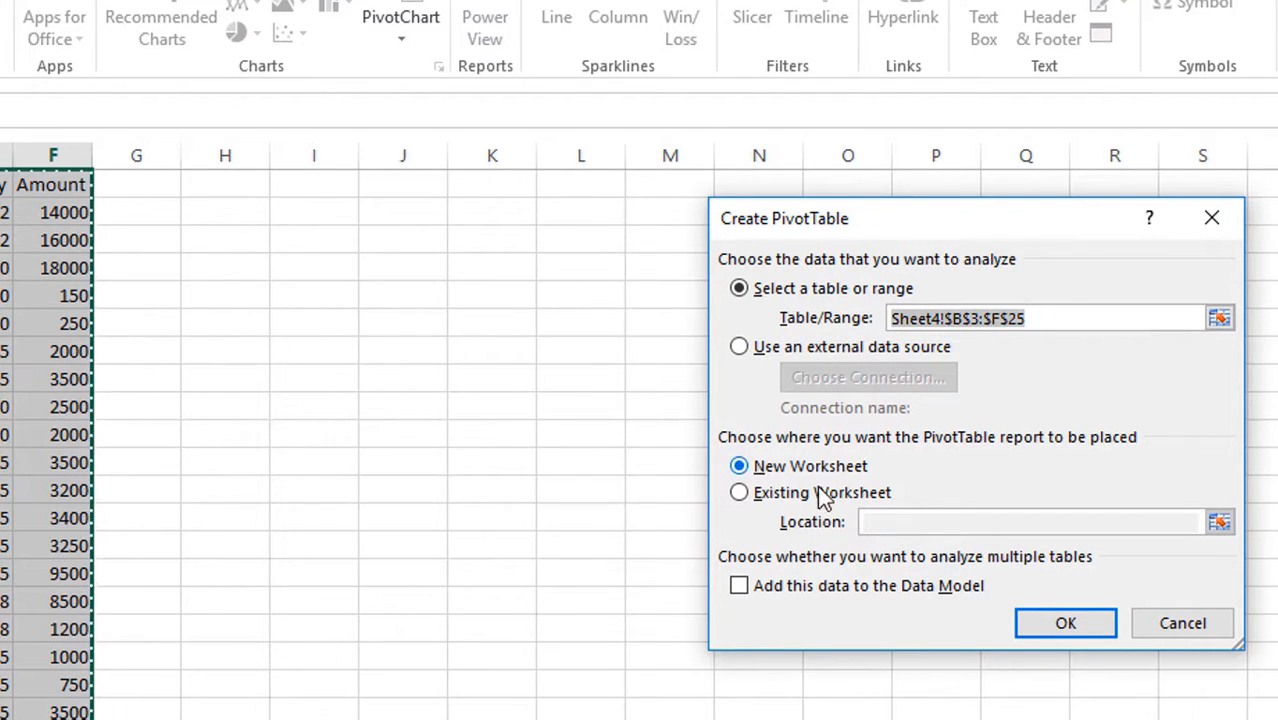
{"action": "left_click", "coordinate": [784, 498]}
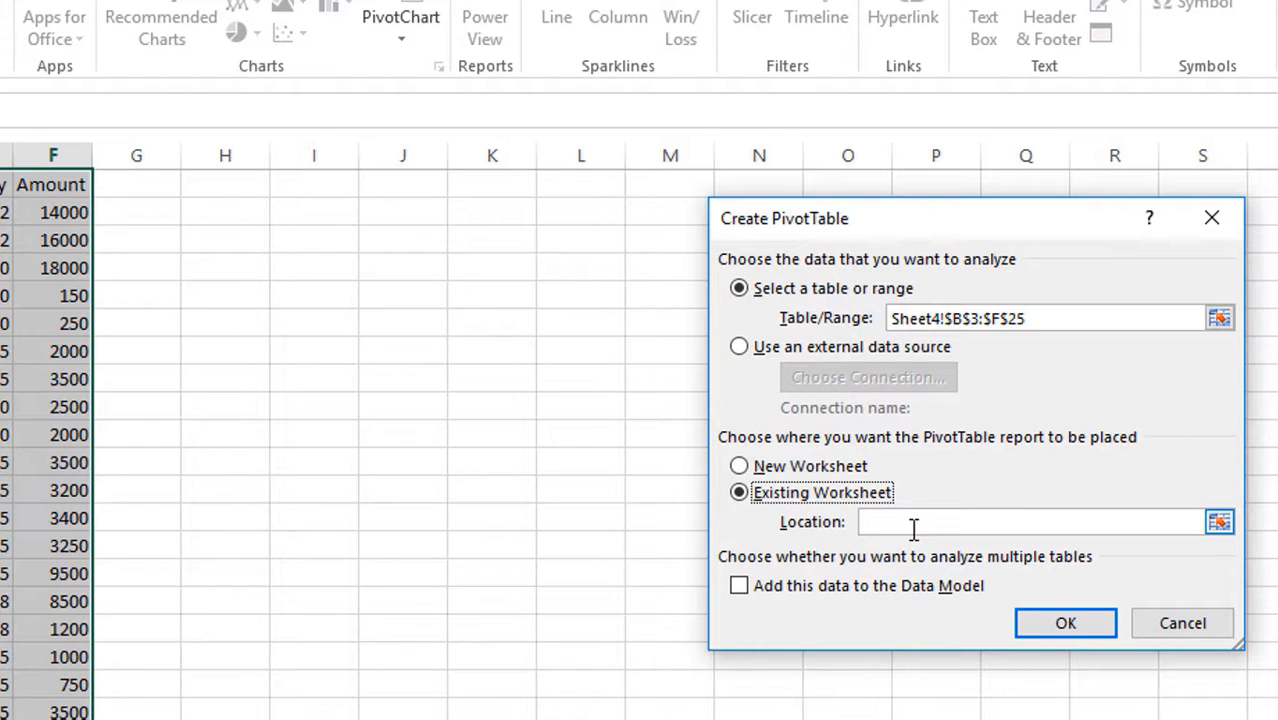
{"action": "left_click", "coordinate": [916, 522]}
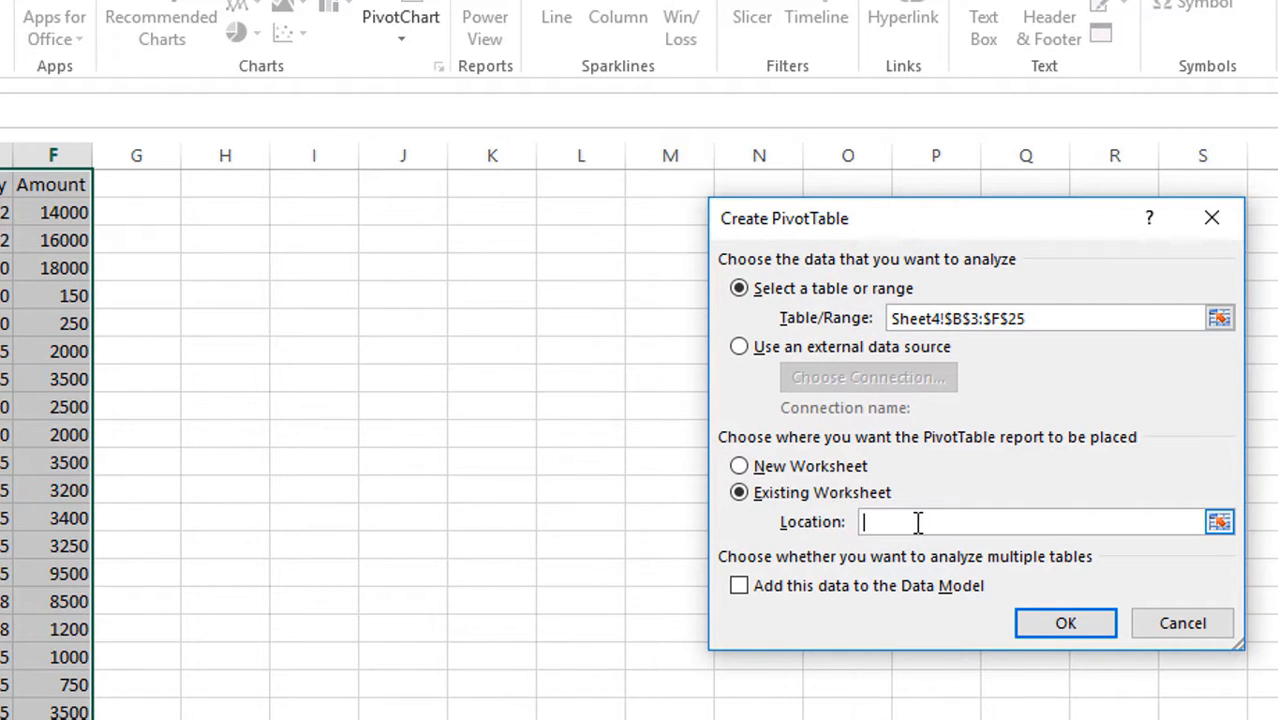
{"action": "scroll", "coordinate": [980, 522], "scroll_direction": "up", "scroll_amount": 2}
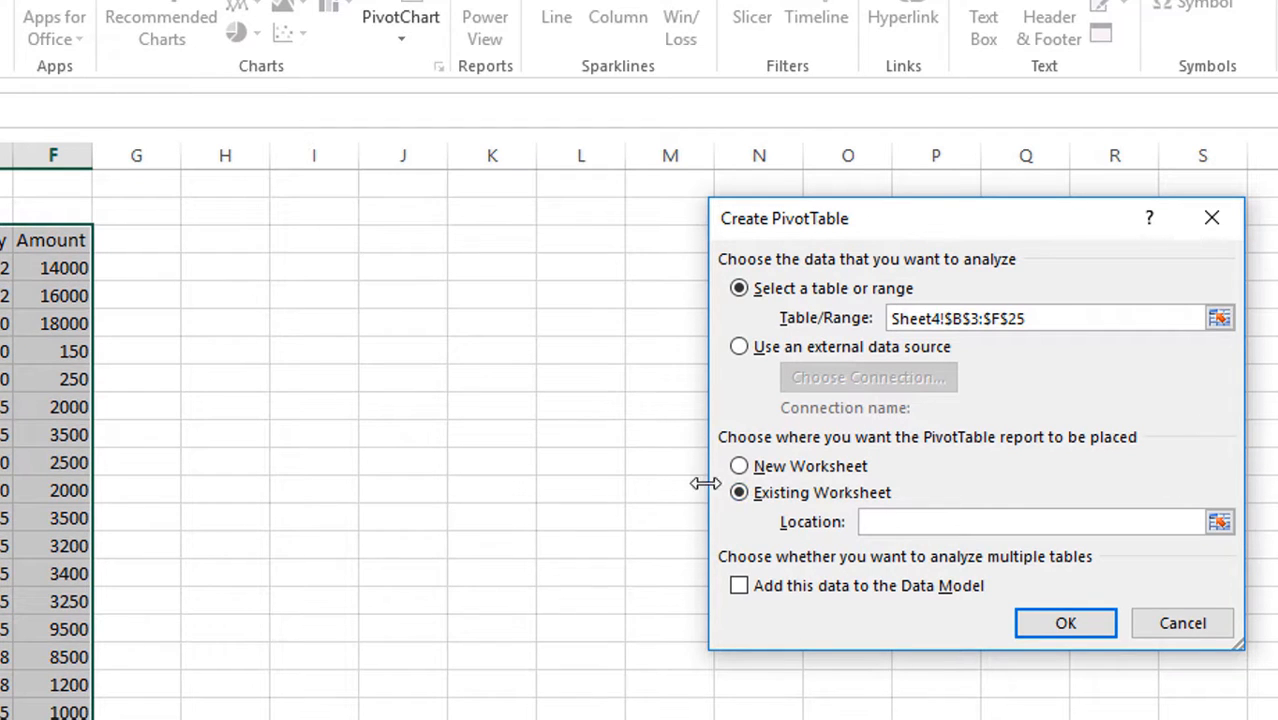
{"action": "left_click", "coordinate": [316, 238]}
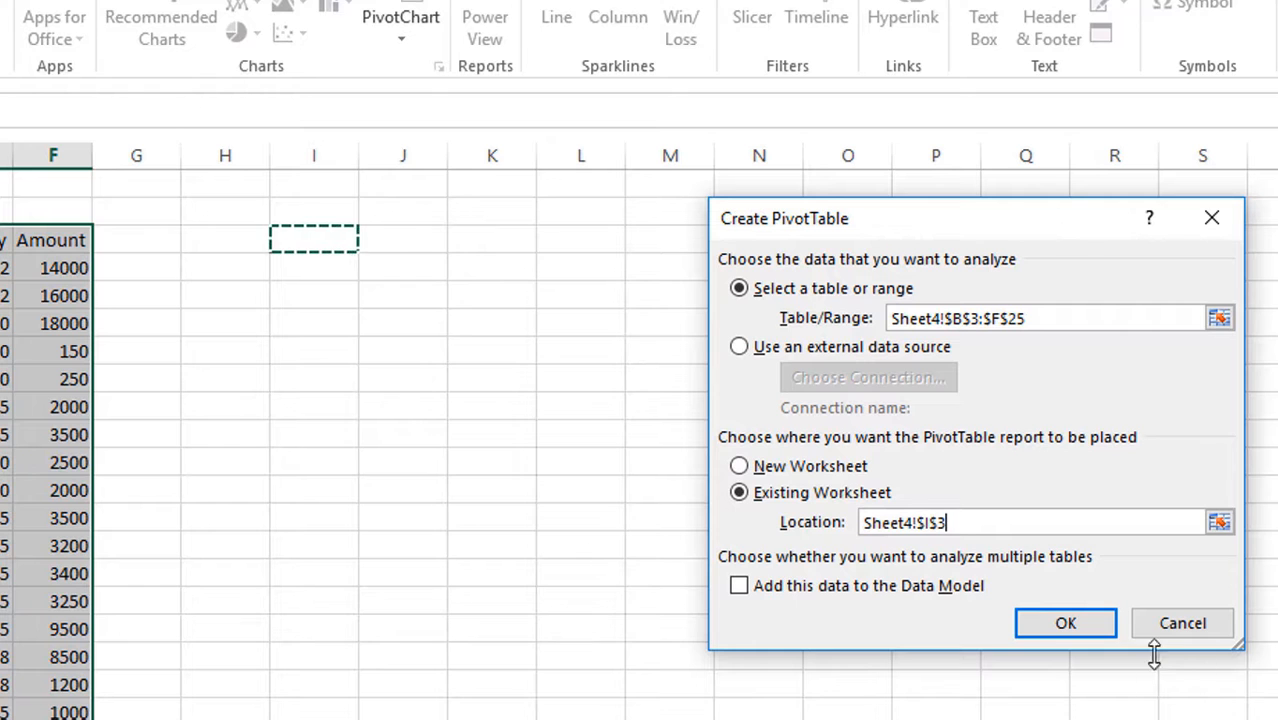
{"action": "left_click", "coordinate": [1079, 633]}
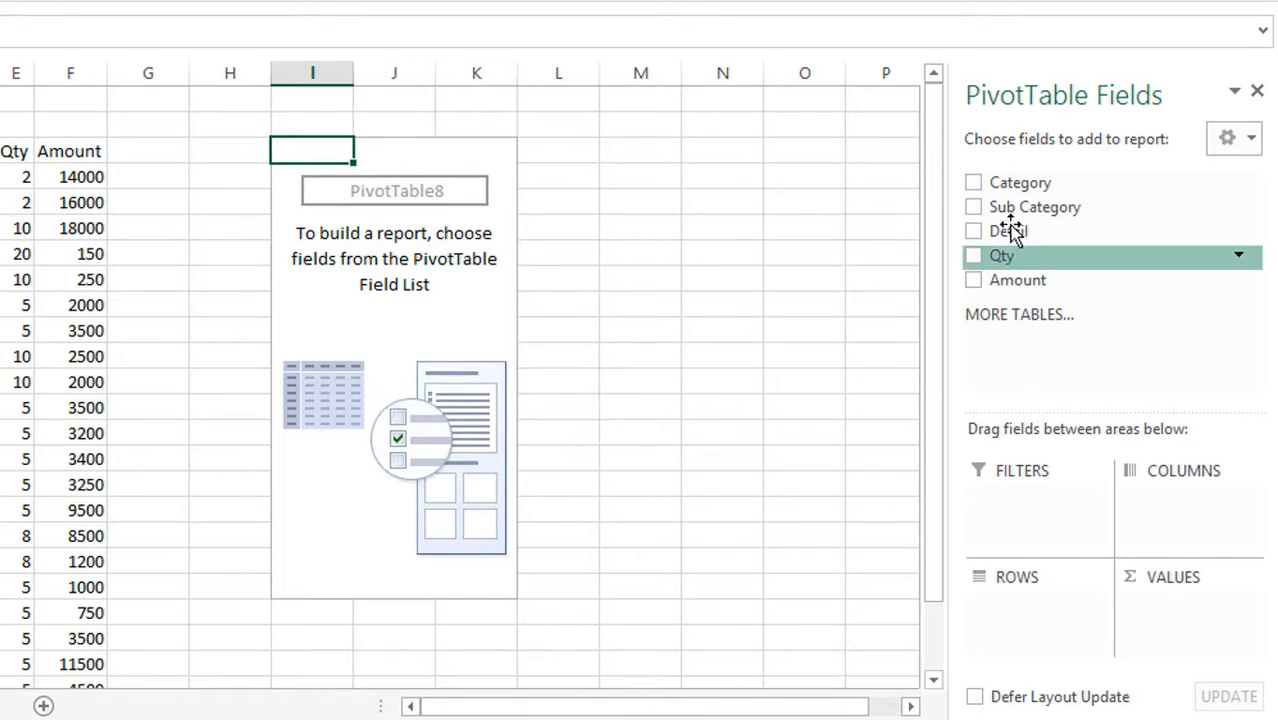
Step: Add Category, Sub Category and Detail as rows and Qty and Amount as values in the new PivotTable
{"action": "left_click", "coordinate": [974, 184]}
{"action": "left_click", "coordinate": [973, 207]}
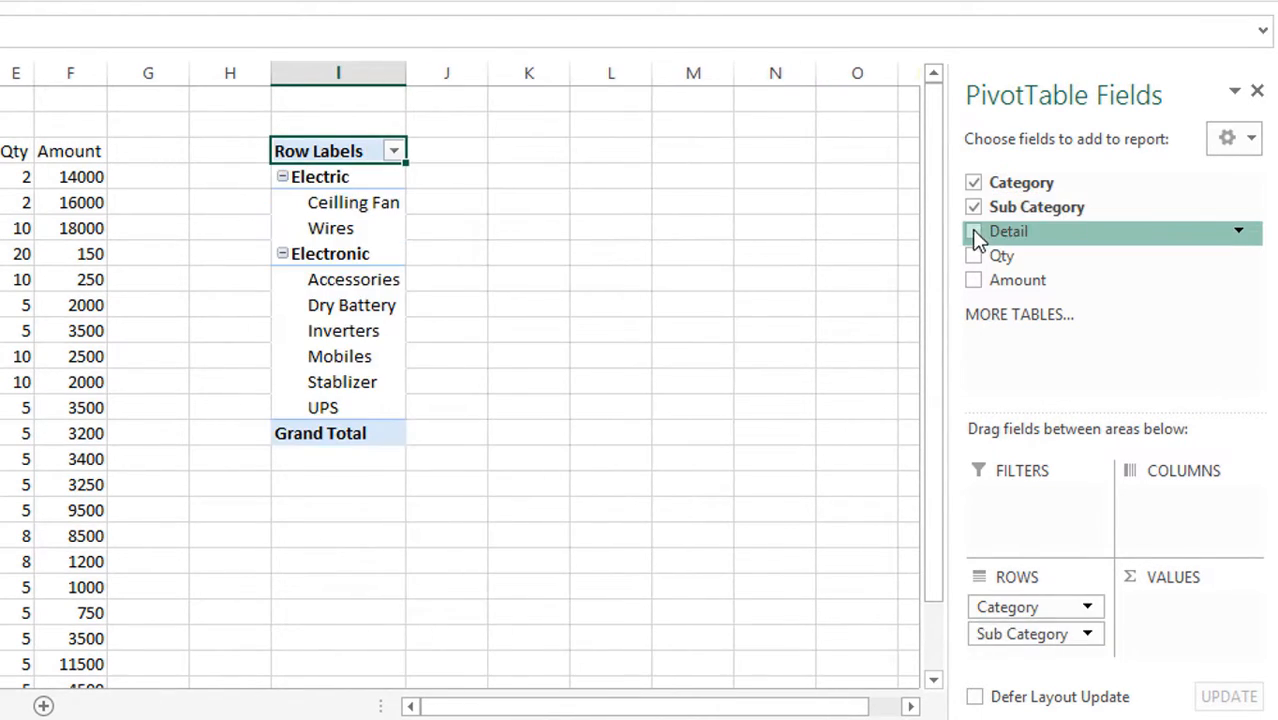
{"action": "left_click", "coordinate": [973, 231]}
{"action": "left_click", "coordinate": [974, 256]}
{"action": "left_click", "coordinate": [974, 280]}
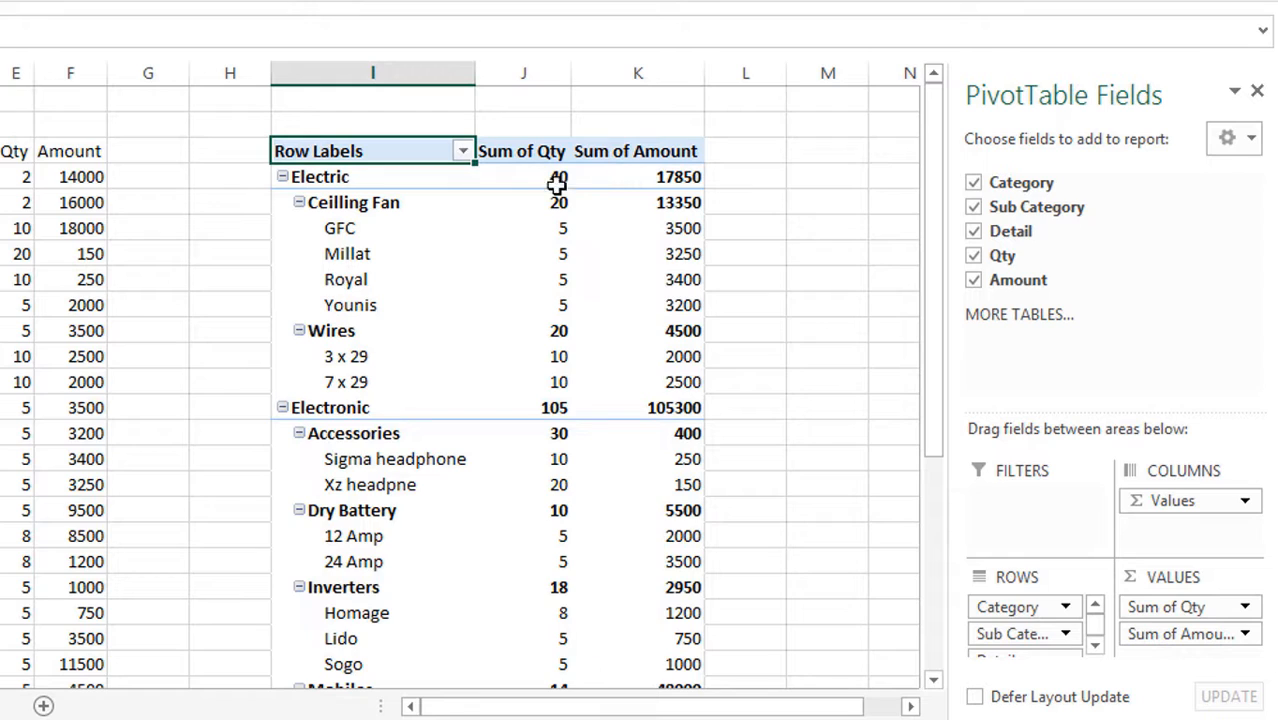
Step: Change the Qty value field to be summarized by Count instead of Sum
{"action": "mouse_move", "coordinate": [552, 248]}
{"action": "mouse_move", "coordinate": [563, 290]}
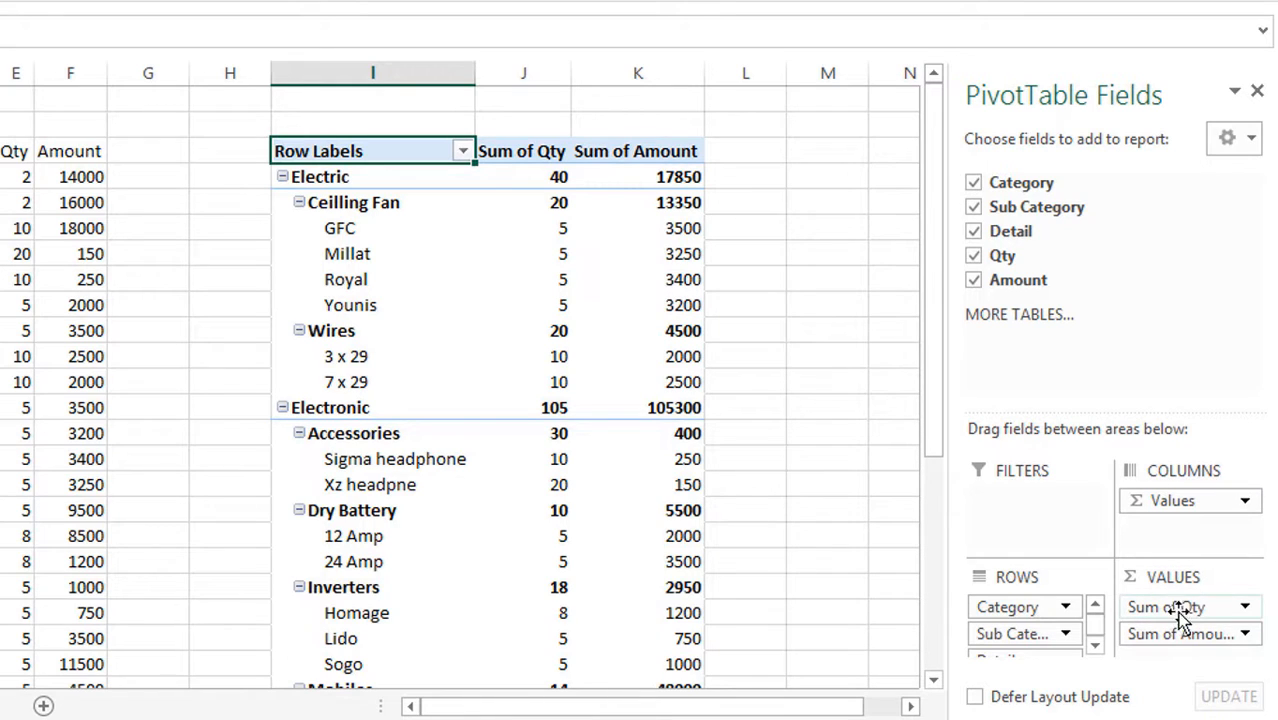
{"action": "left_click", "coordinate": [1245, 607]}
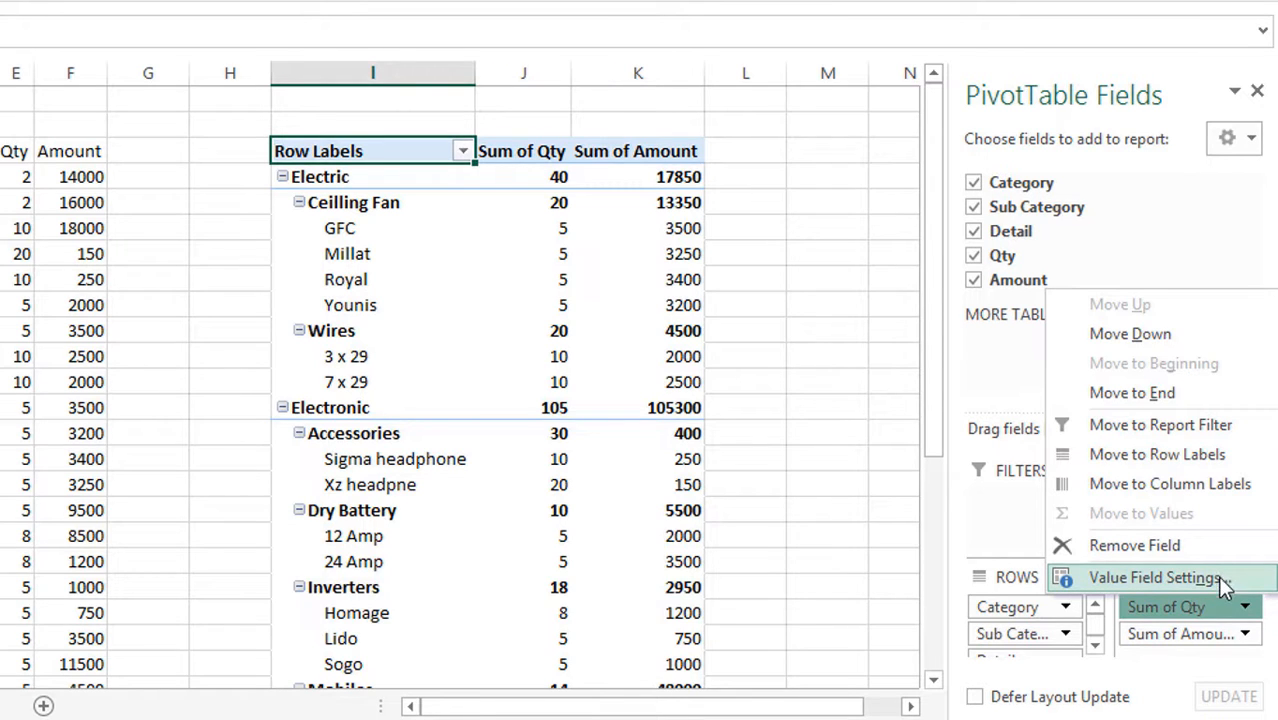
{"action": "left_click", "coordinate": [1219, 579]}
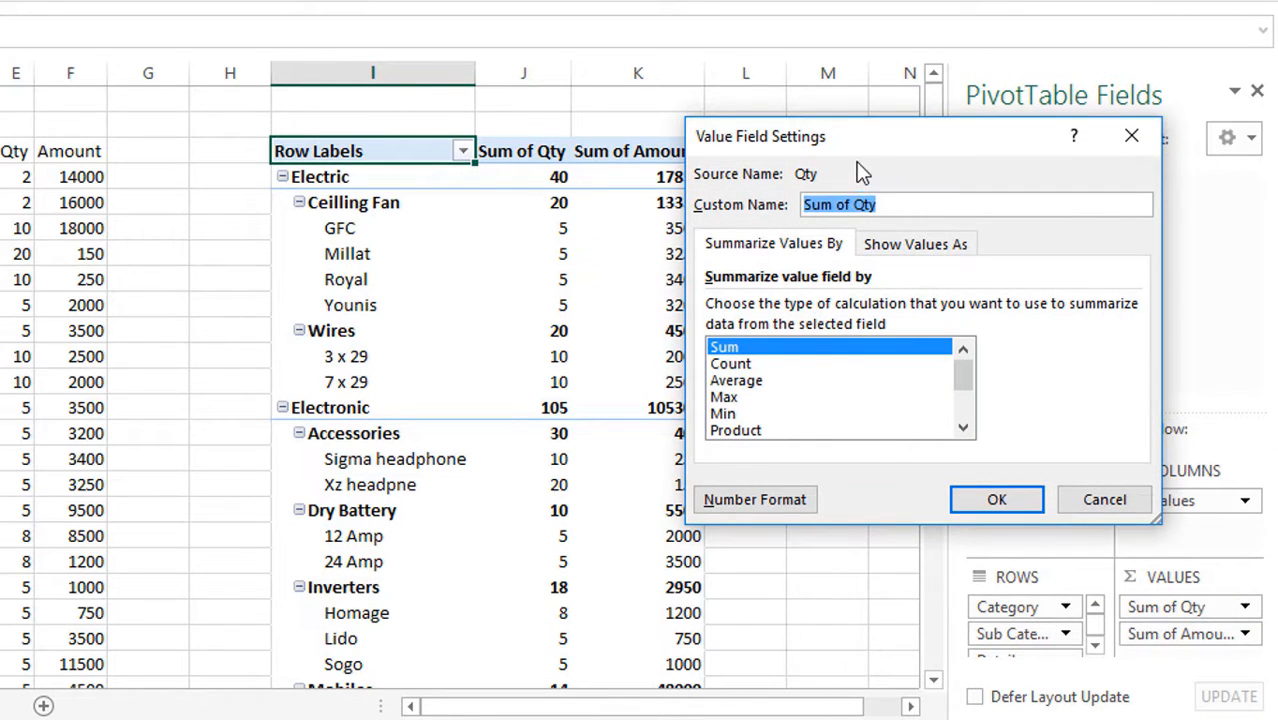
{"action": "left_click_drag", "start_coordinate": [865, 137], "coordinate": [925, 75]}
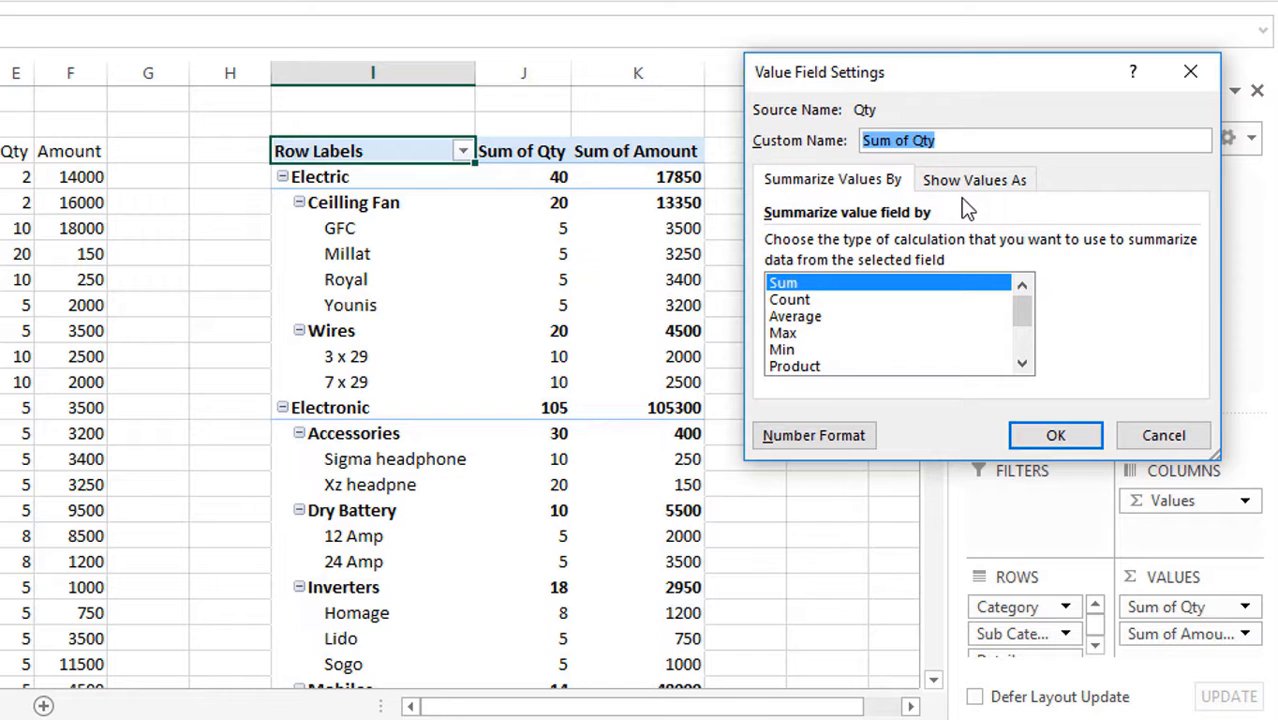
{"action": "left_click", "coordinate": [786, 302]}
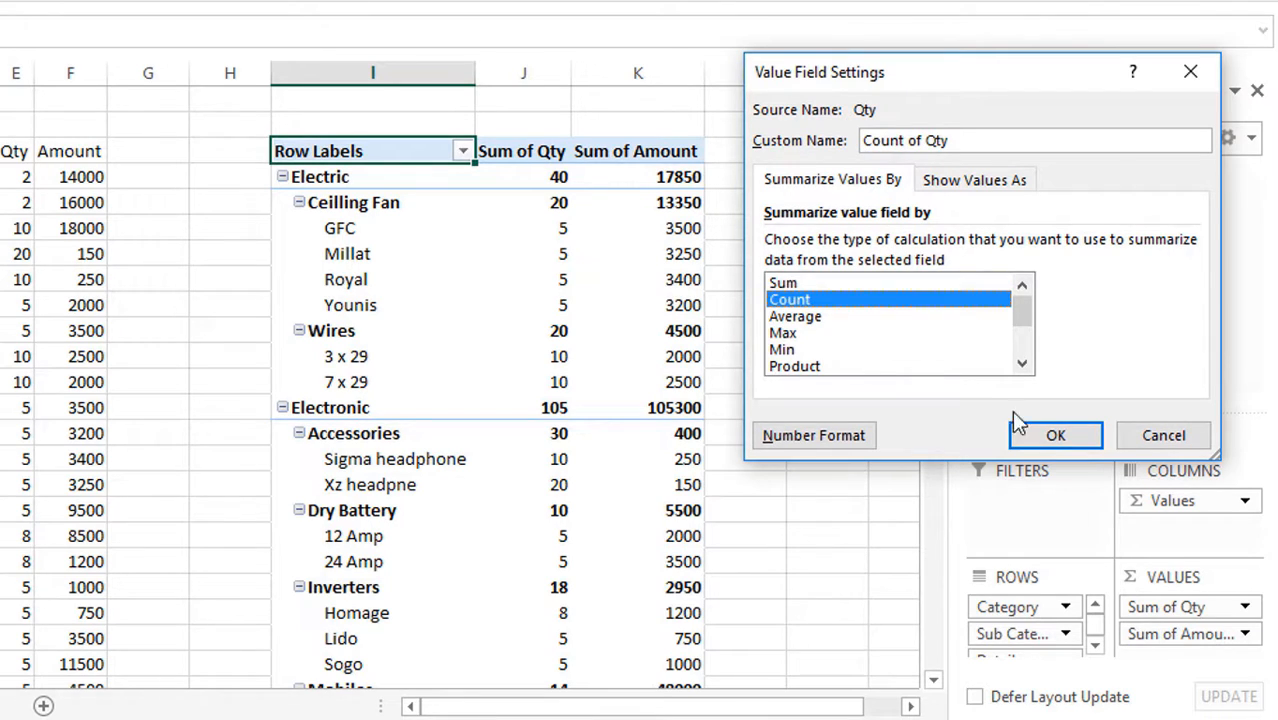
{"action": "left_click", "coordinate": [1050, 434]}
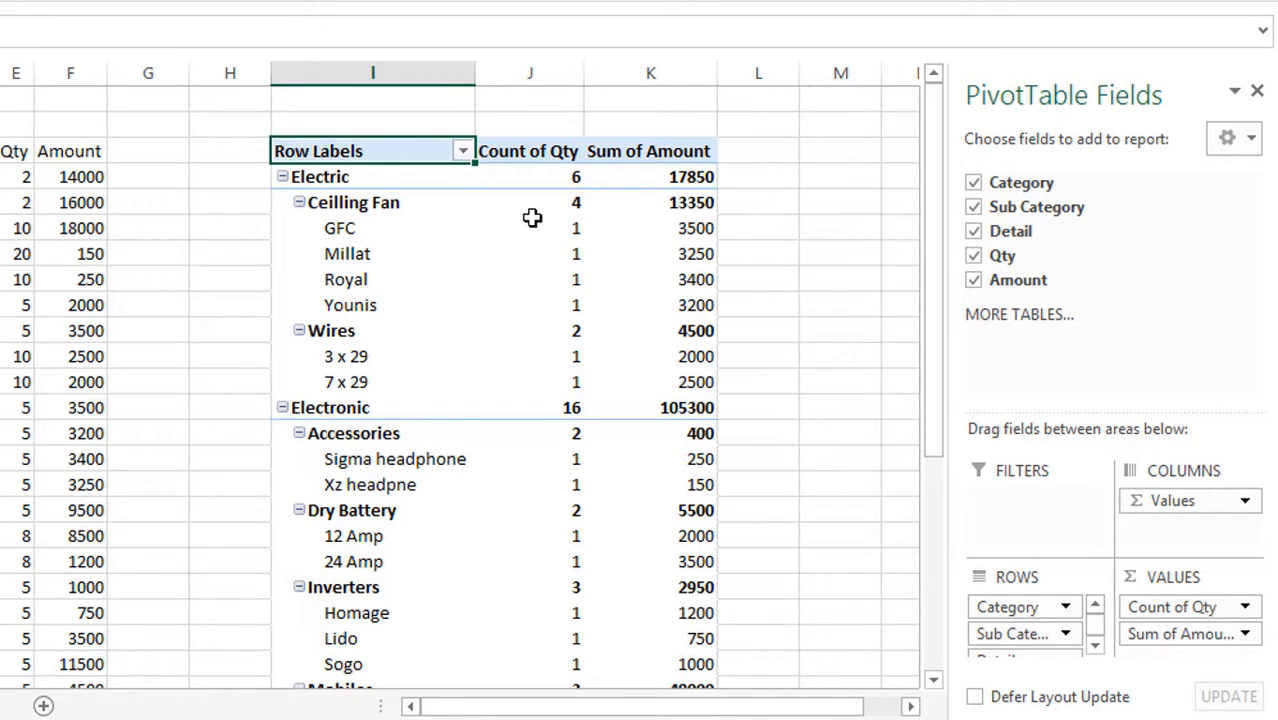
Step: Summarize the Qty value field by Max instead of Count and check the Wires and Electronic quantity subtotals
{"action": "left_click", "coordinate": [576, 180]}
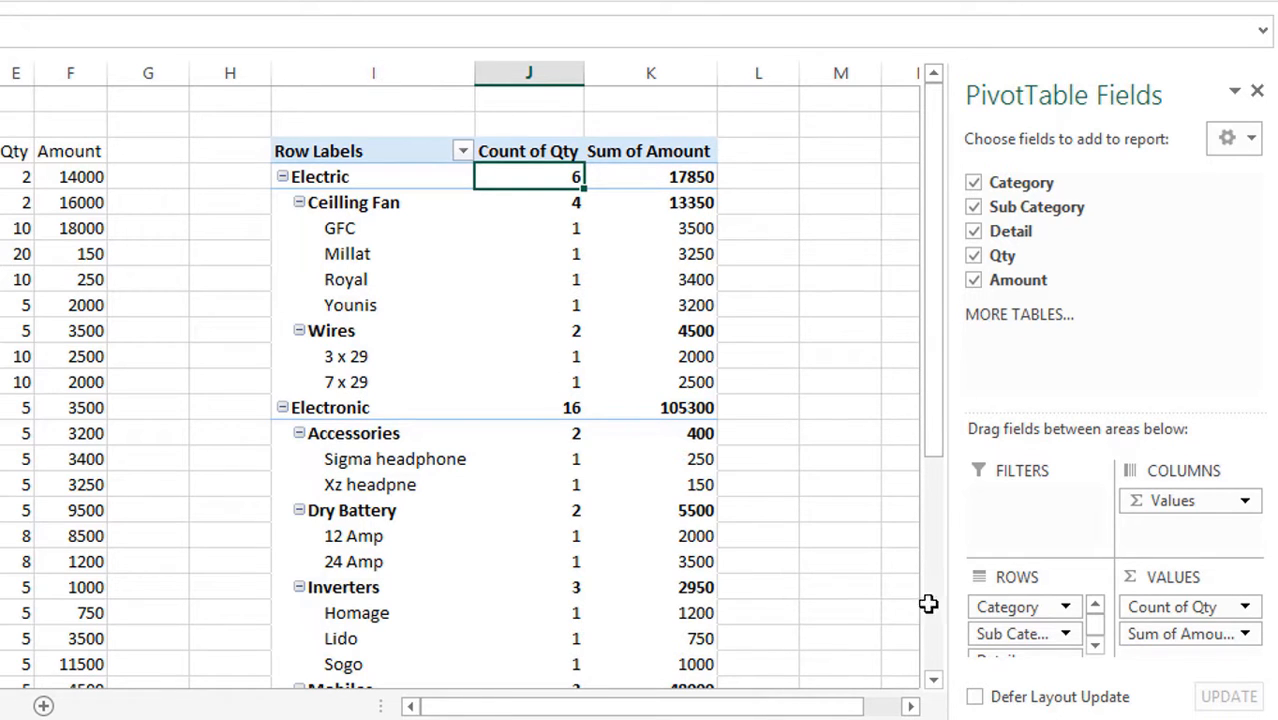
{"action": "left_click", "coordinate": [1245, 609]}
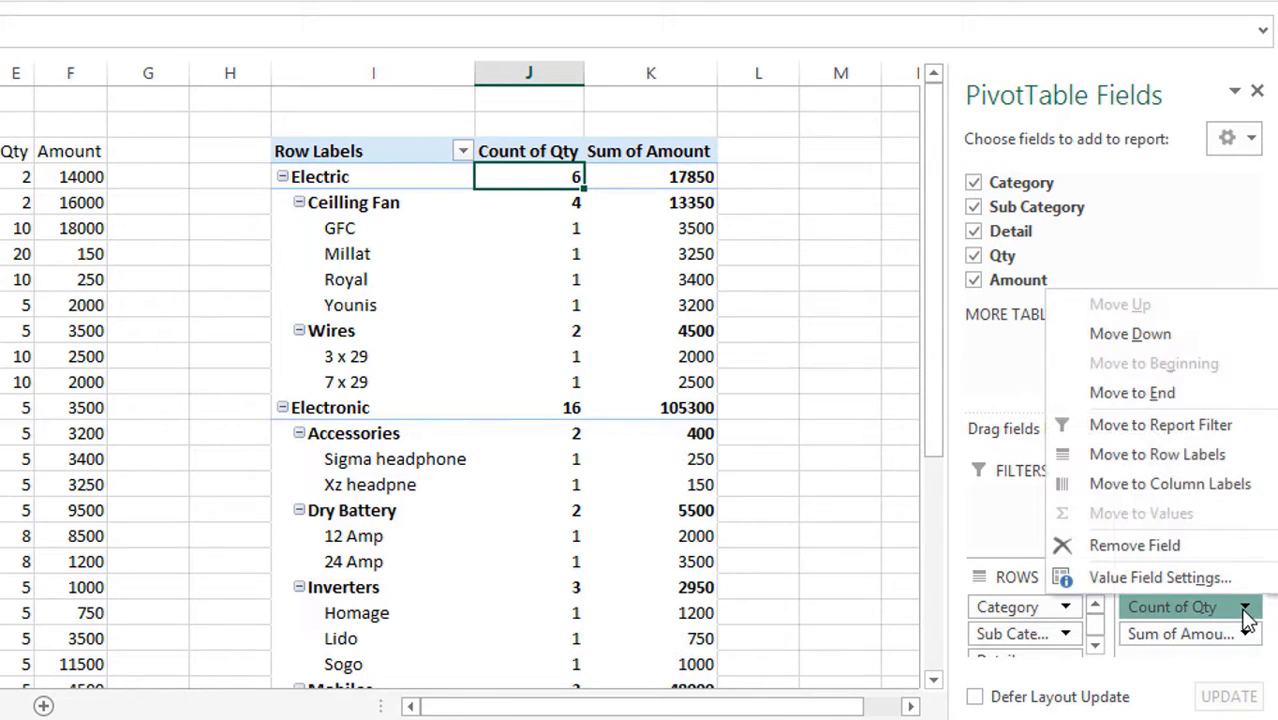
{"action": "left_click", "coordinate": [1160, 577]}
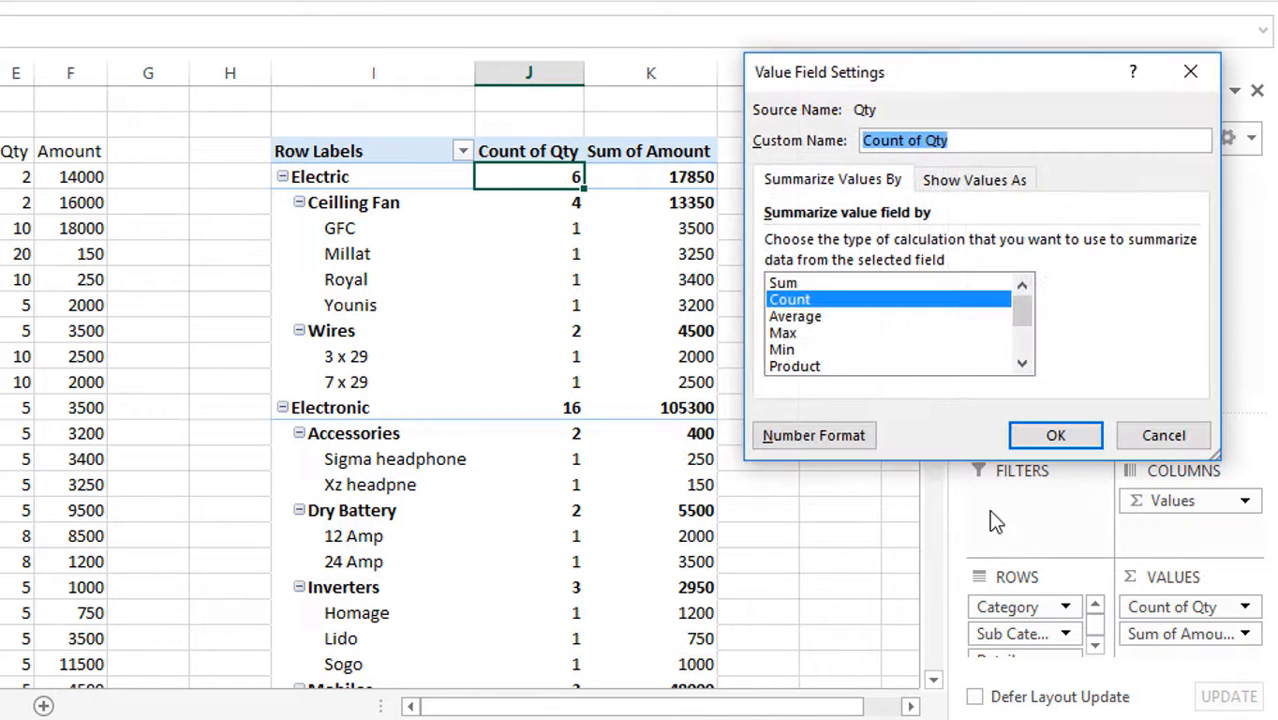
{"action": "left_click", "coordinate": [793, 316]}
{"action": "left_click", "coordinate": [788, 333]}
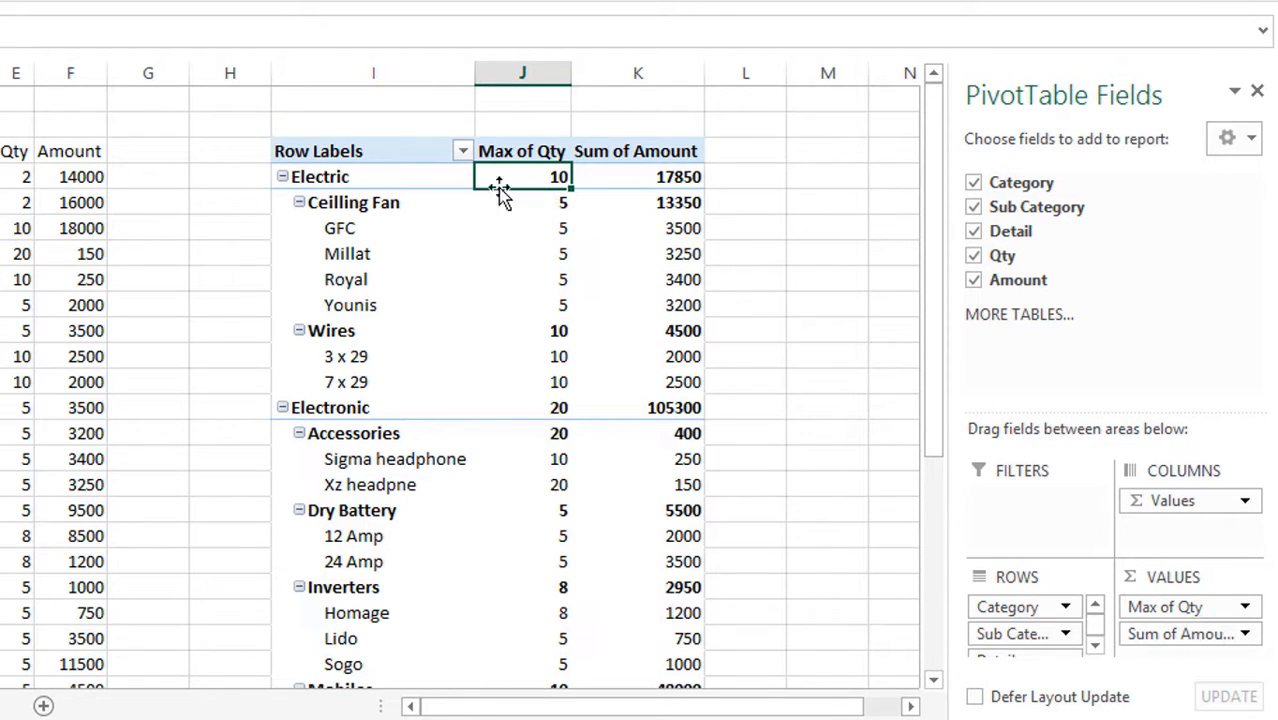
{"action": "mouse_move", "coordinate": [531, 177]}
{"action": "left_click", "coordinate": [559, 333]}
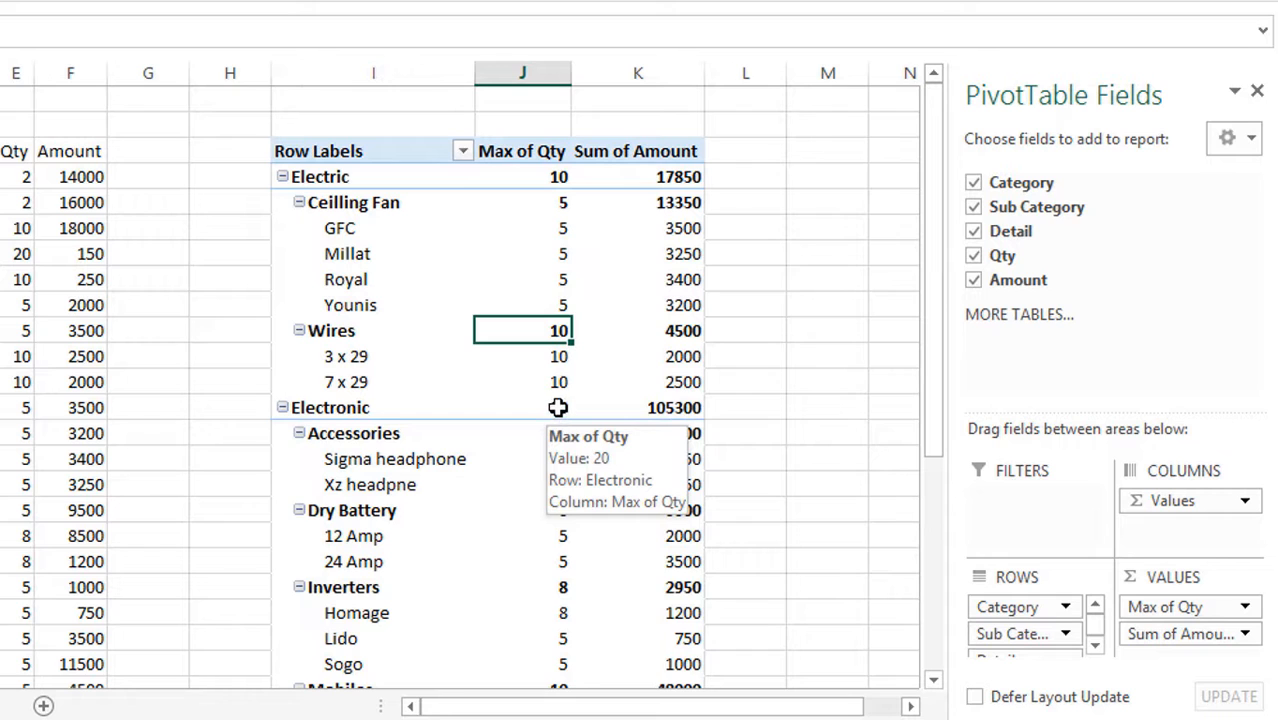
{"action": "left_click", "coordinate": [557, 411]}
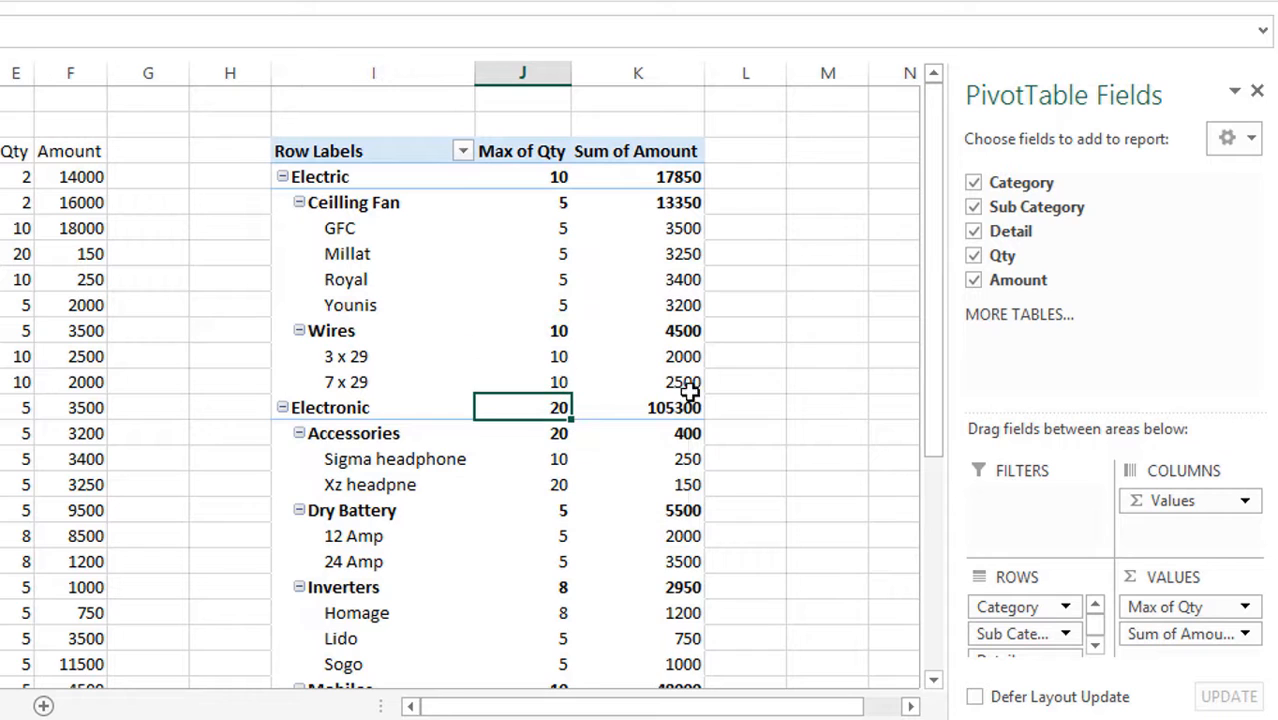
Step: Change the Qty value field's summary calculation to Average
{"action": "left_click", "coordinate": [1244, 607]}
{"action": "left_click", "coordinate": [1132, 578]}
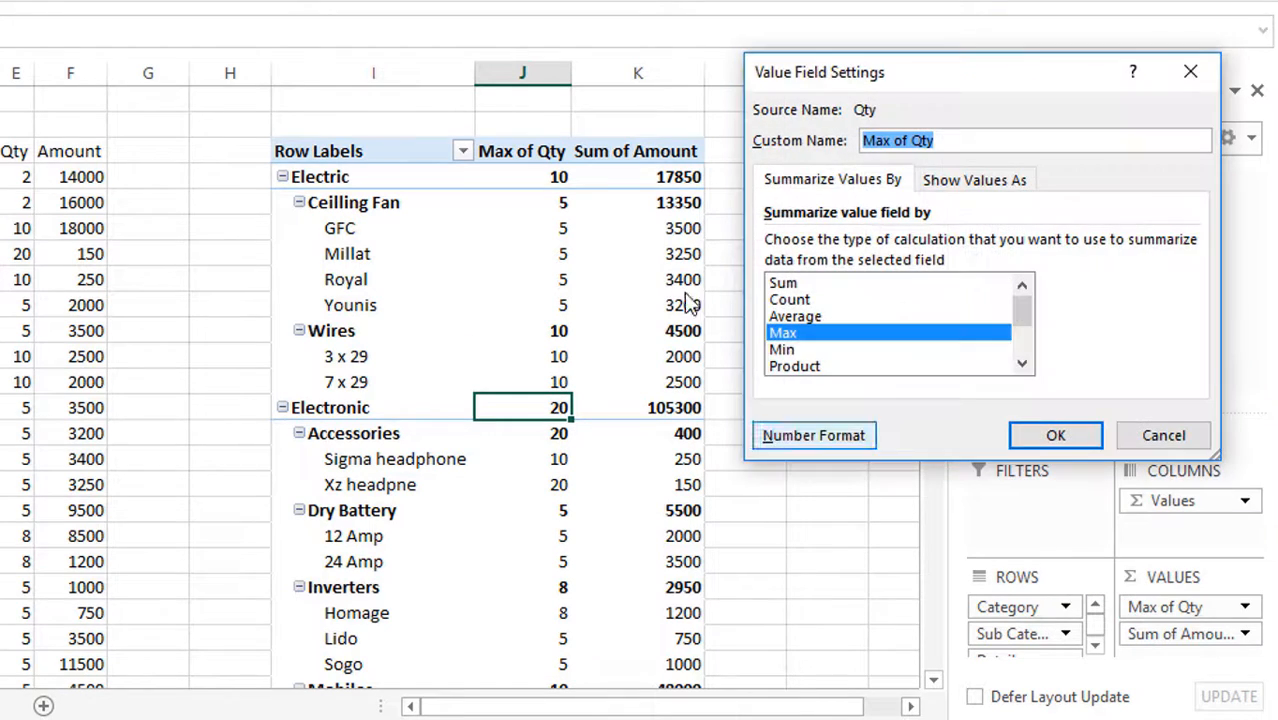
{"action": "left_click", "coordinate": [805, 299]}
{"action": "left_click", "coordinate": [803, 316]}
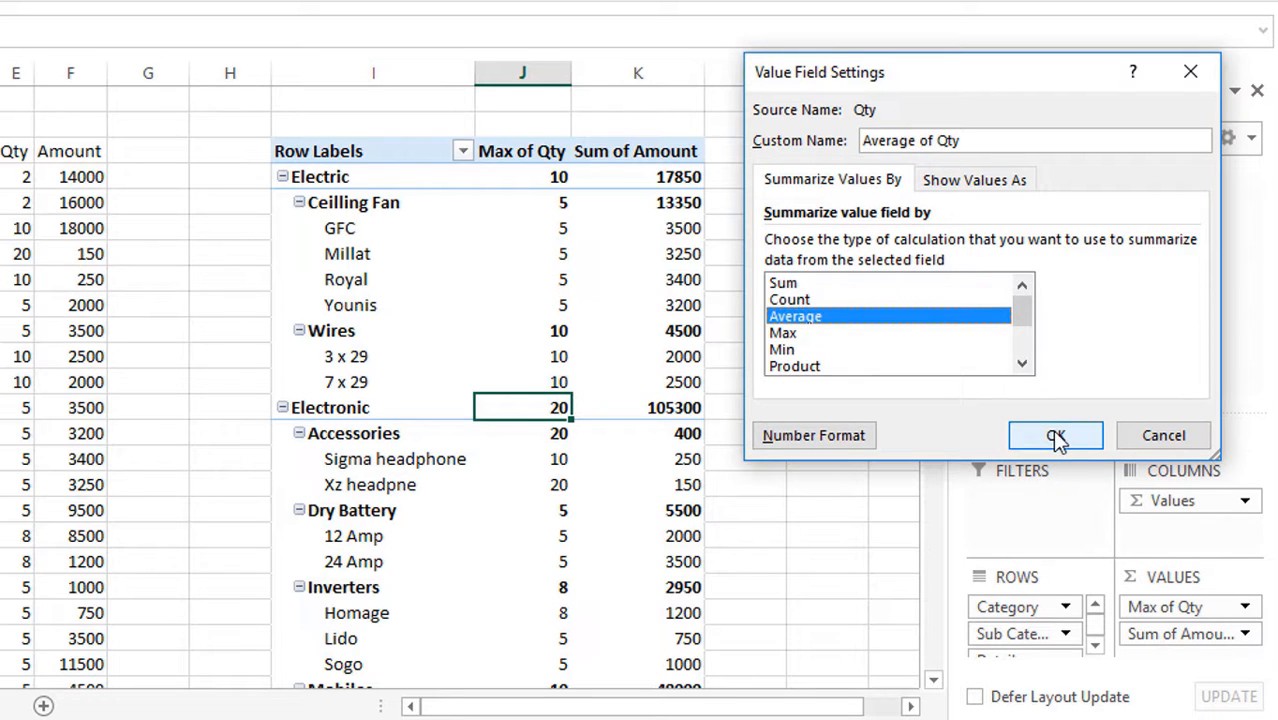
{"action": "left_click", "coordinate": [1057, 438]}
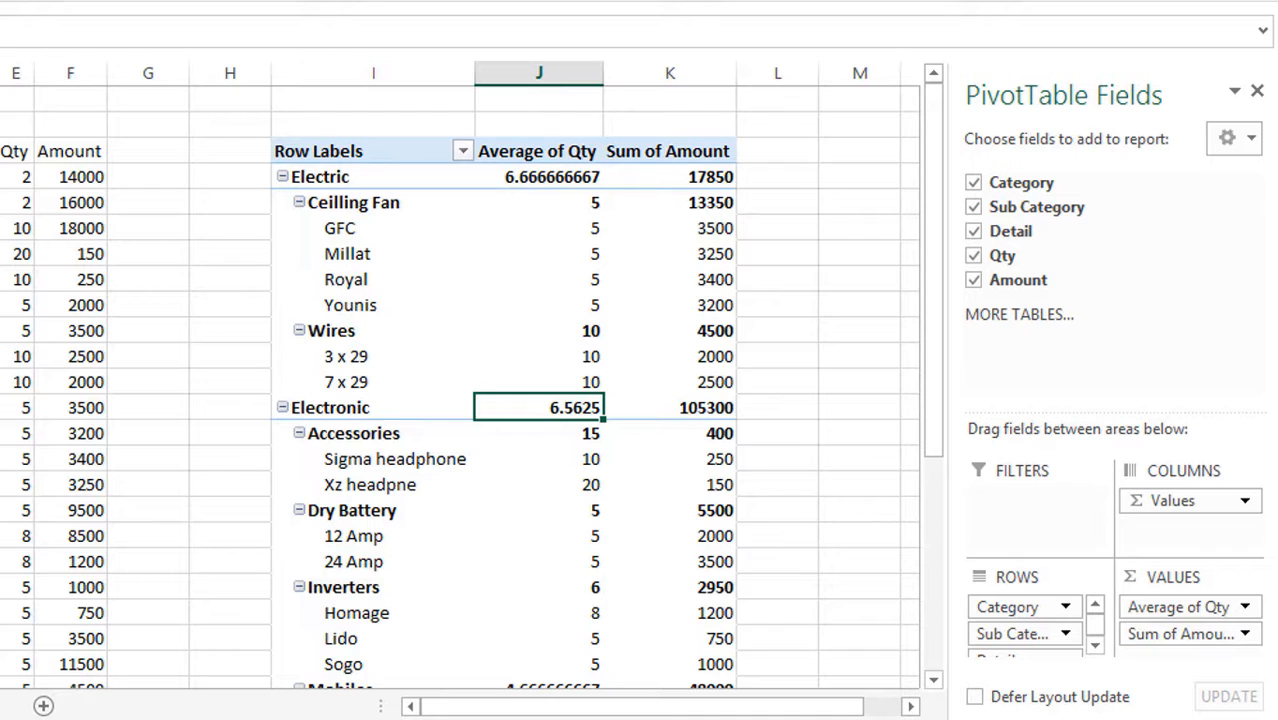
Step: Set the Qty value field back to being summarized by Sum
{"action": "left_click", "coordinate": [1245, 607]}
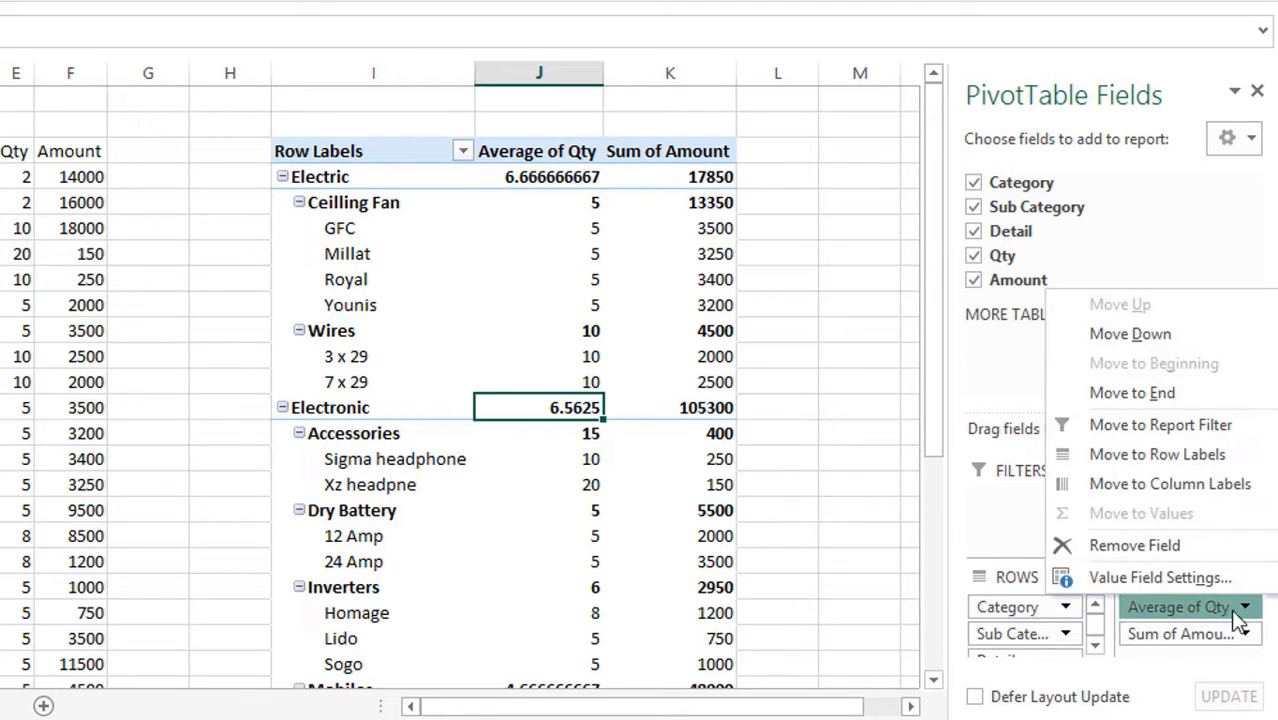
{"action": "left_click", "coordinate": [1104, 580]}
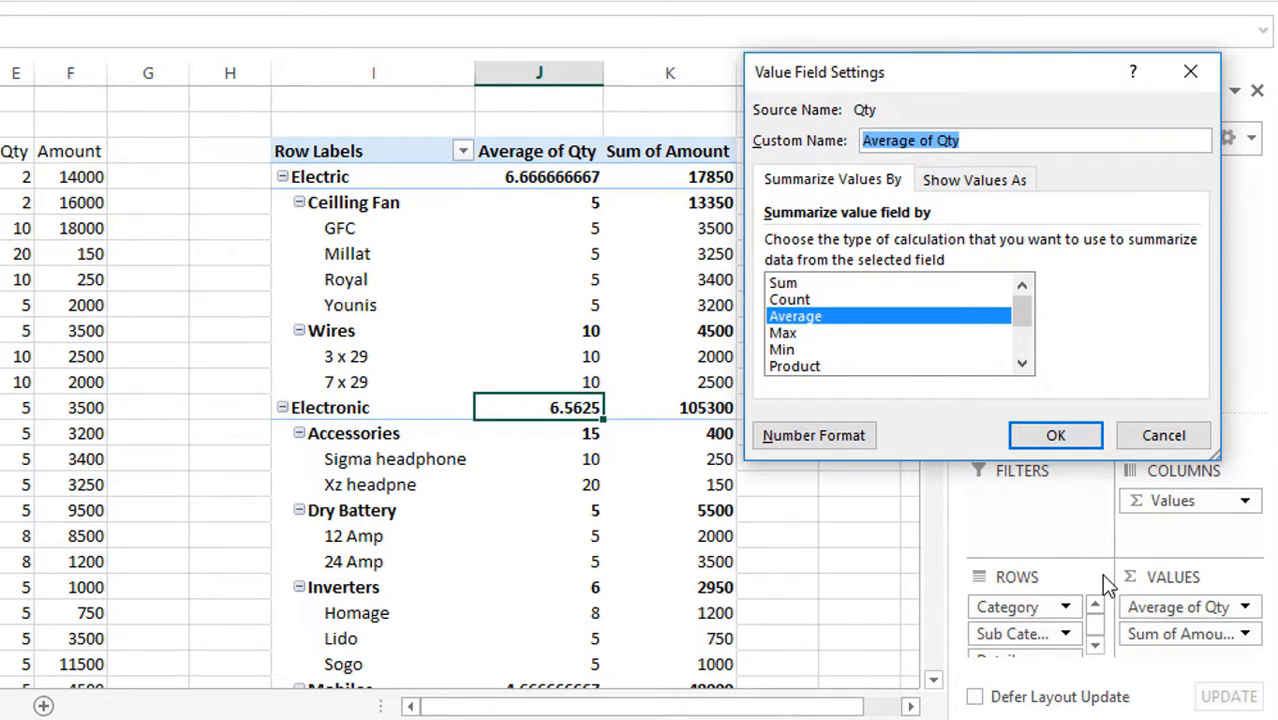
{"action": "left_click", "coordinate": [783, 284]}
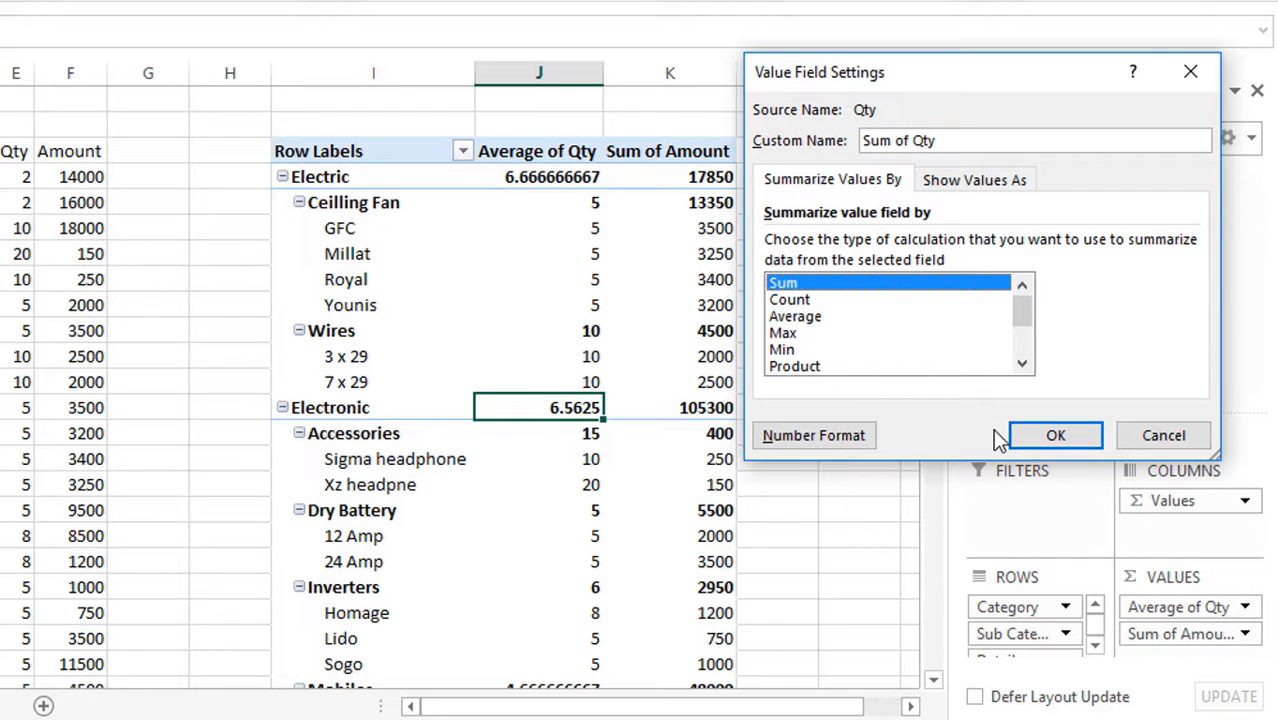
{"action": "left_click", "coordinate": [1056, 434]}
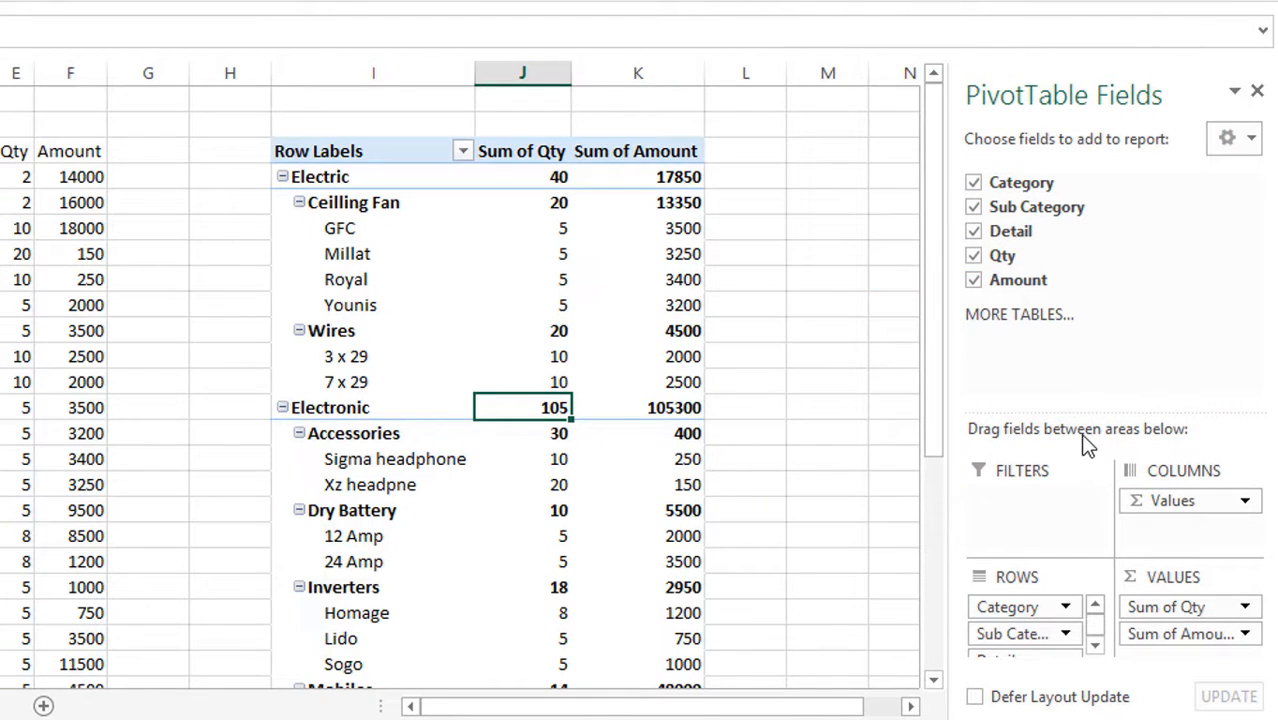